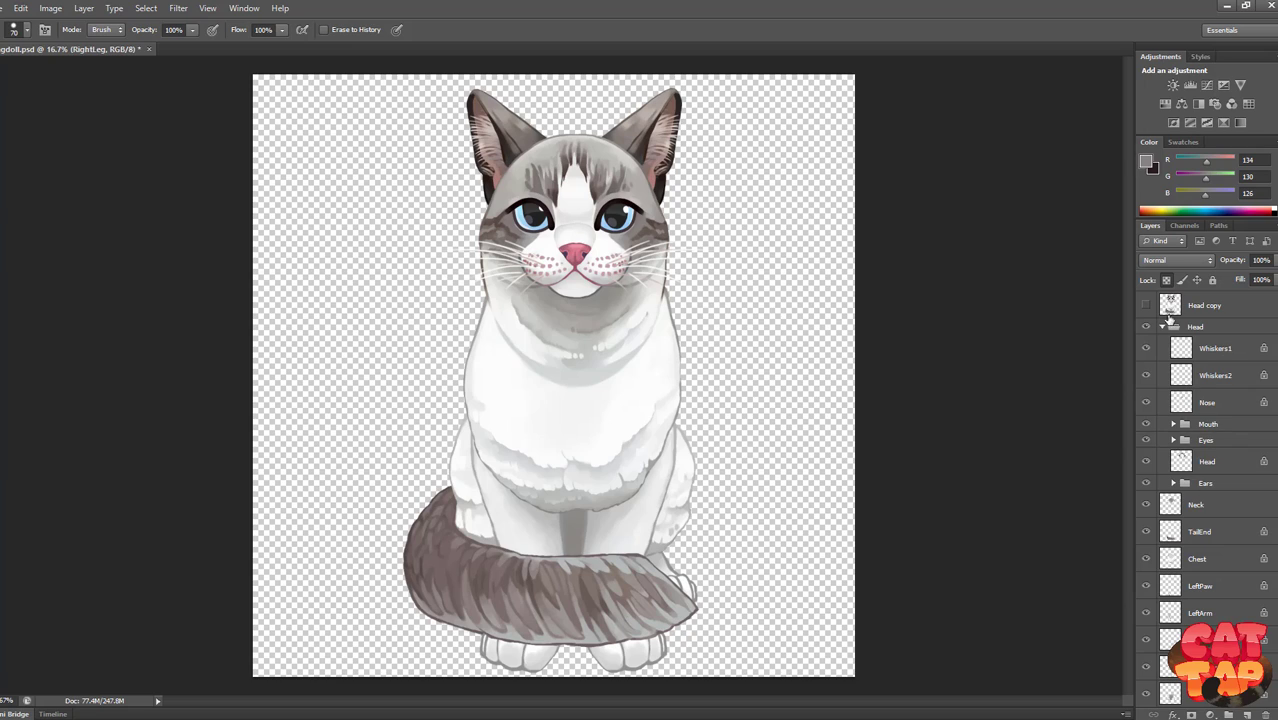
Expand the Mouth, Eyes and Ears groups and scroll through their named part layers.
{"action": "left_click", "coordinate": [1173, 424]}
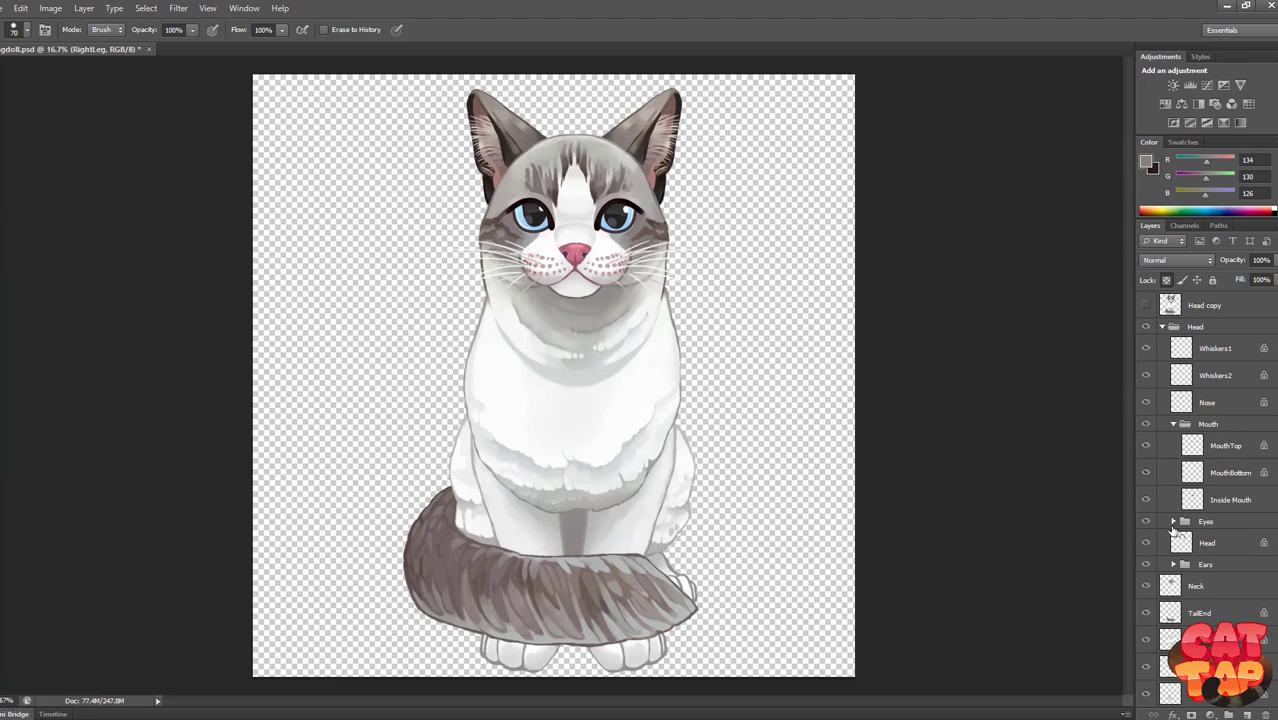
{"action": "left_click", "coordinate": [1172, 525]}
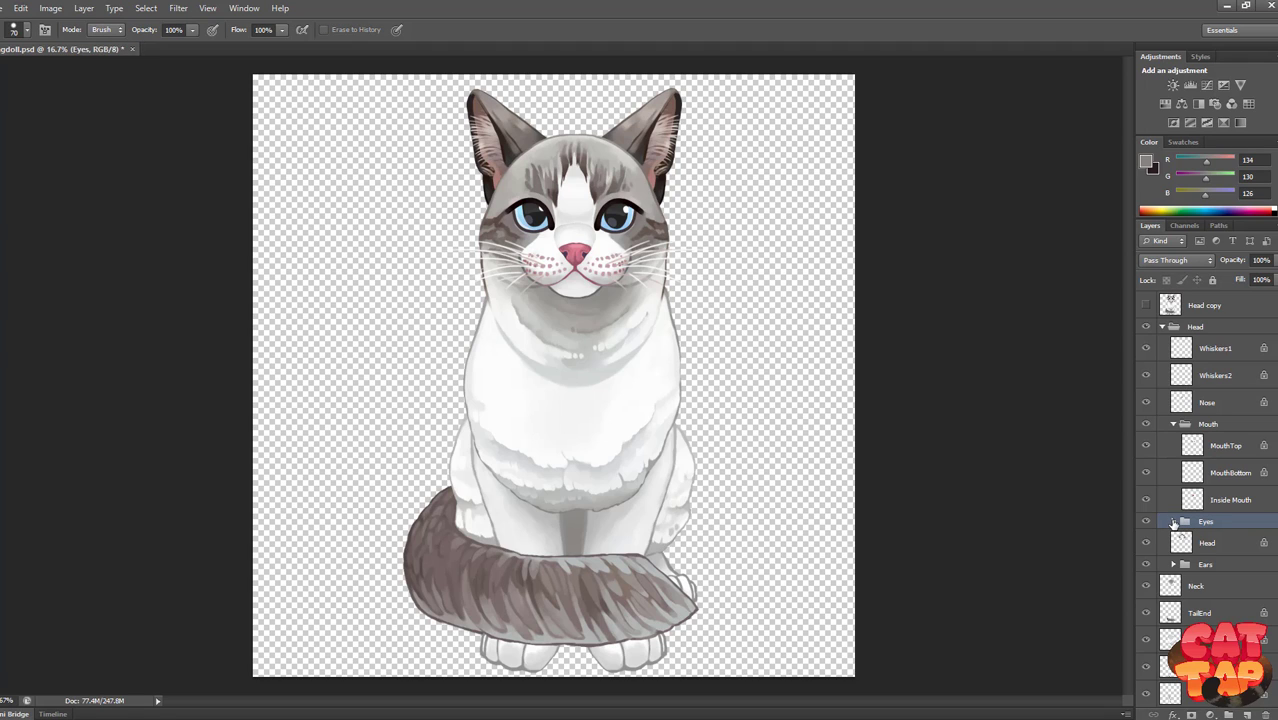
{"action": "left_click", "coordinate": [1173, 522]}
{"action": "scroll", "coordinate": [1190, 505], "scroll_direction": "down", "scroll_amount": 5}
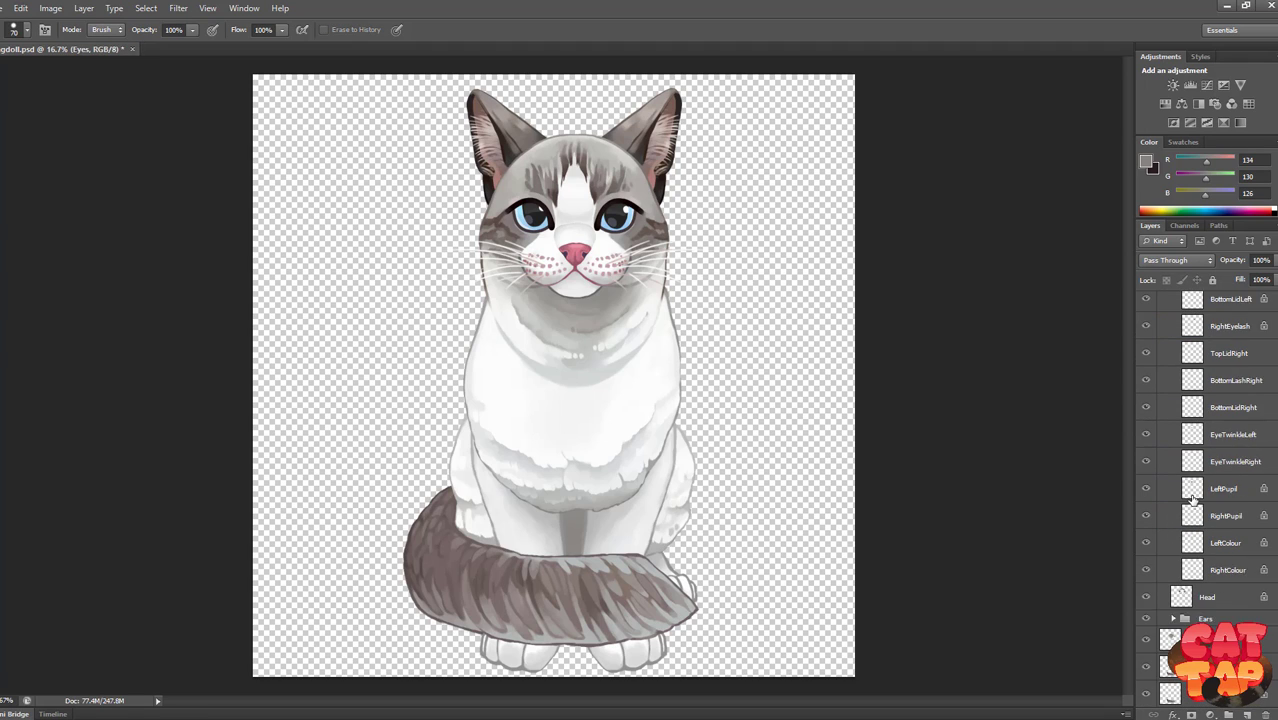
{"action": "scroll", "coordinate": [1192, 498], "scroll_direction": "down", "scroll_amount": 2}
{"action": "left_click", "coordinate": [1173, 564]}
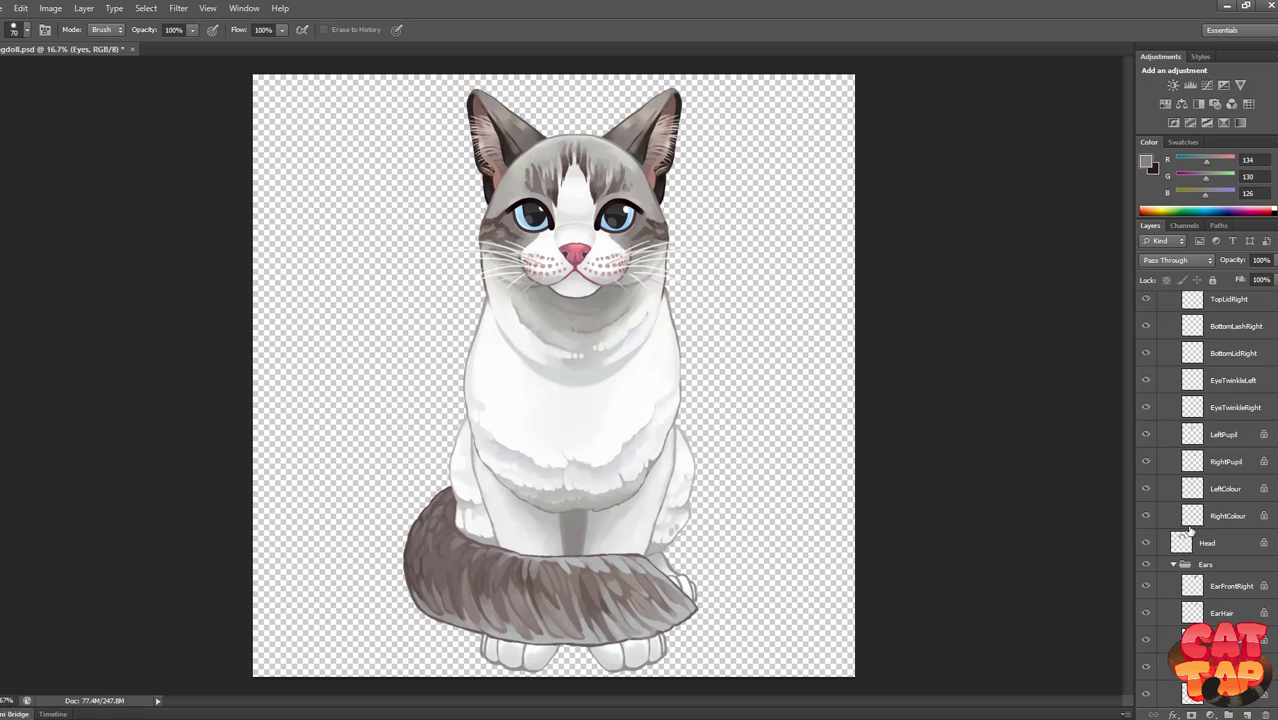
{"action": "scroll", "coordinate": [1205, 530], "scroll_direction": "down", "scroll_amount": 8}
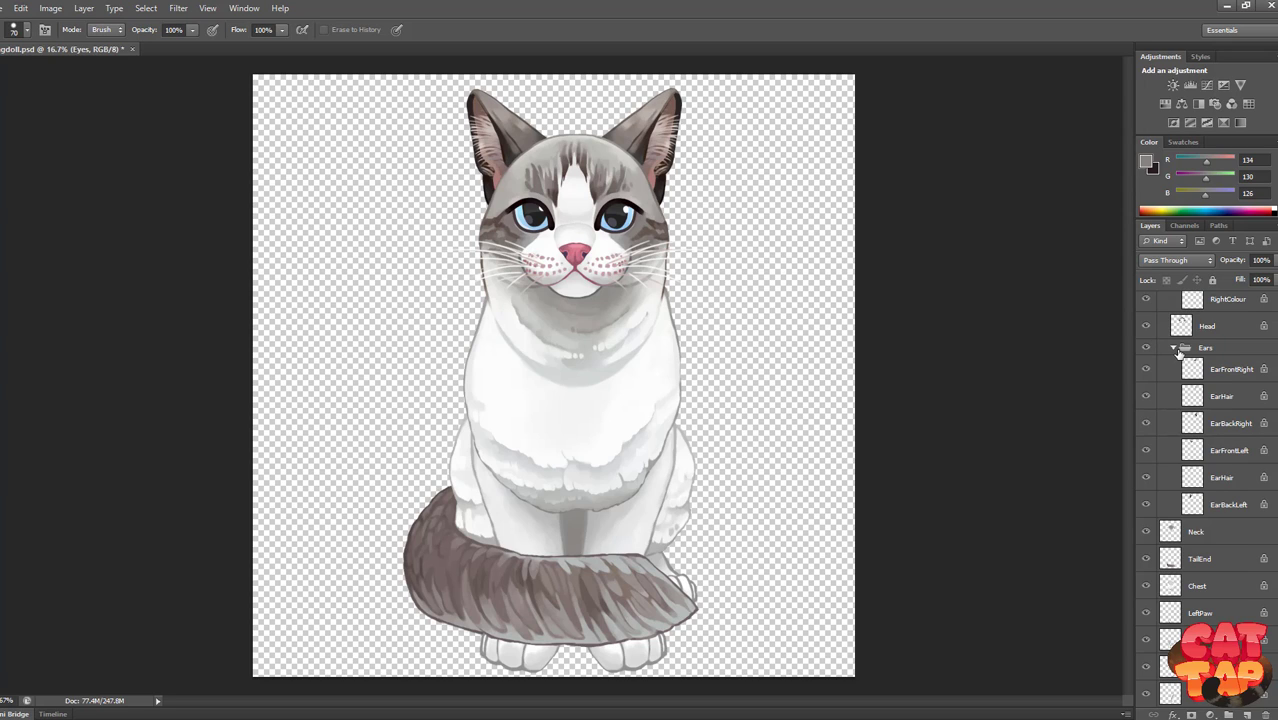
{"action": "scroll", "coordinate": [1212, 400], "scroll_direction": "up", "scroll_amount": 8}
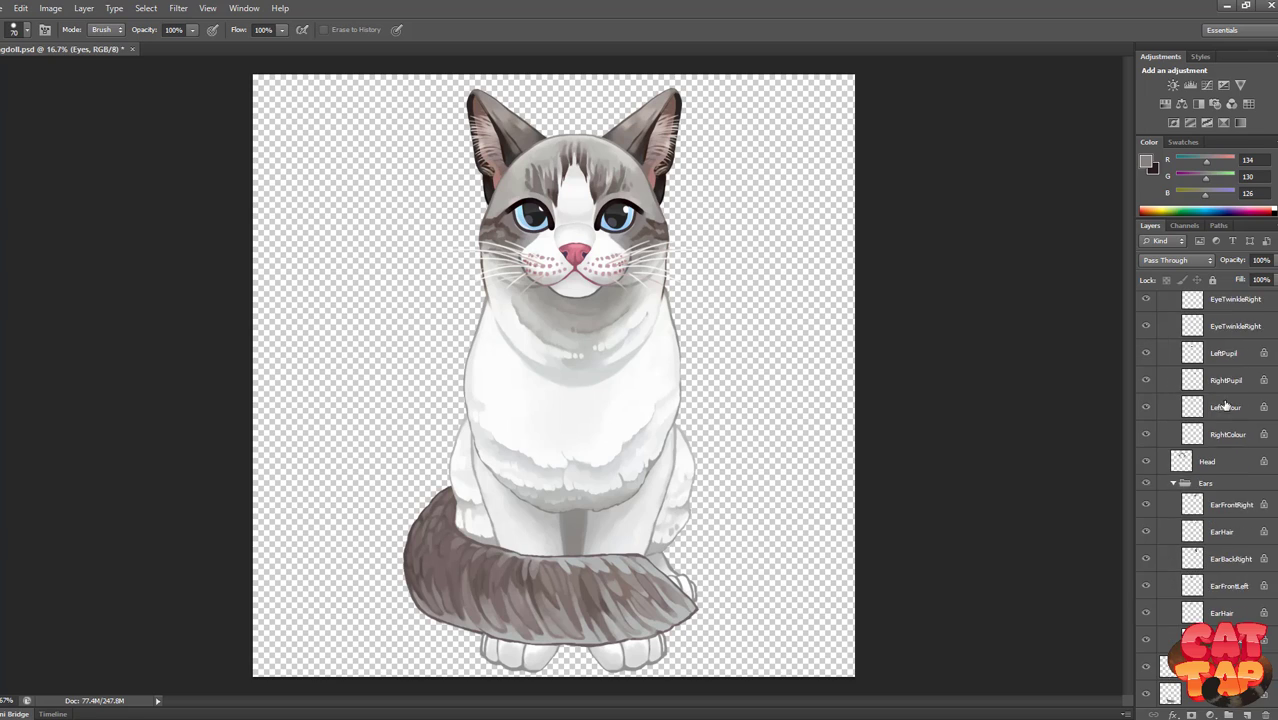
{"action": "scroll", "coordinate": [1216, 408], "scroll_direction": "up", "scroll_amount": 3}
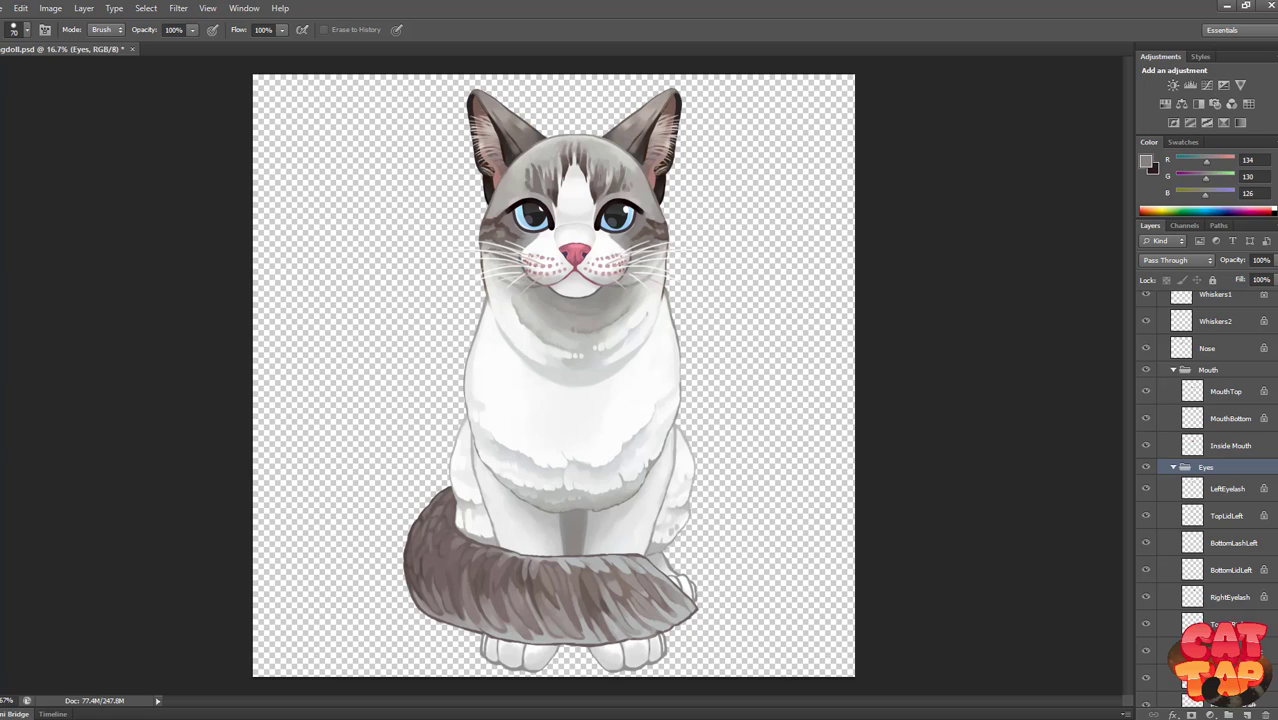
Hide the Head group, then move the Neck piece up-right and the Chest piece up-left.
{"action": "left_click", "coordinate": [1140, 407]}
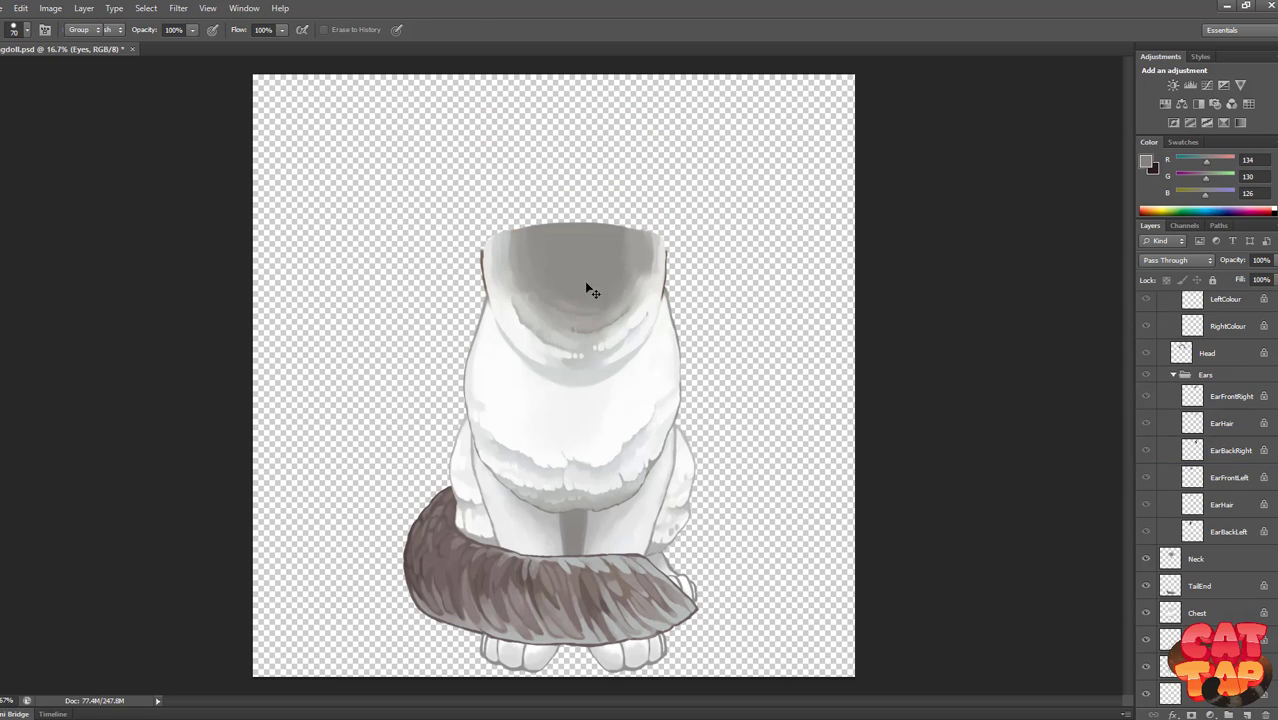
{"action": "key", "text": "v"}
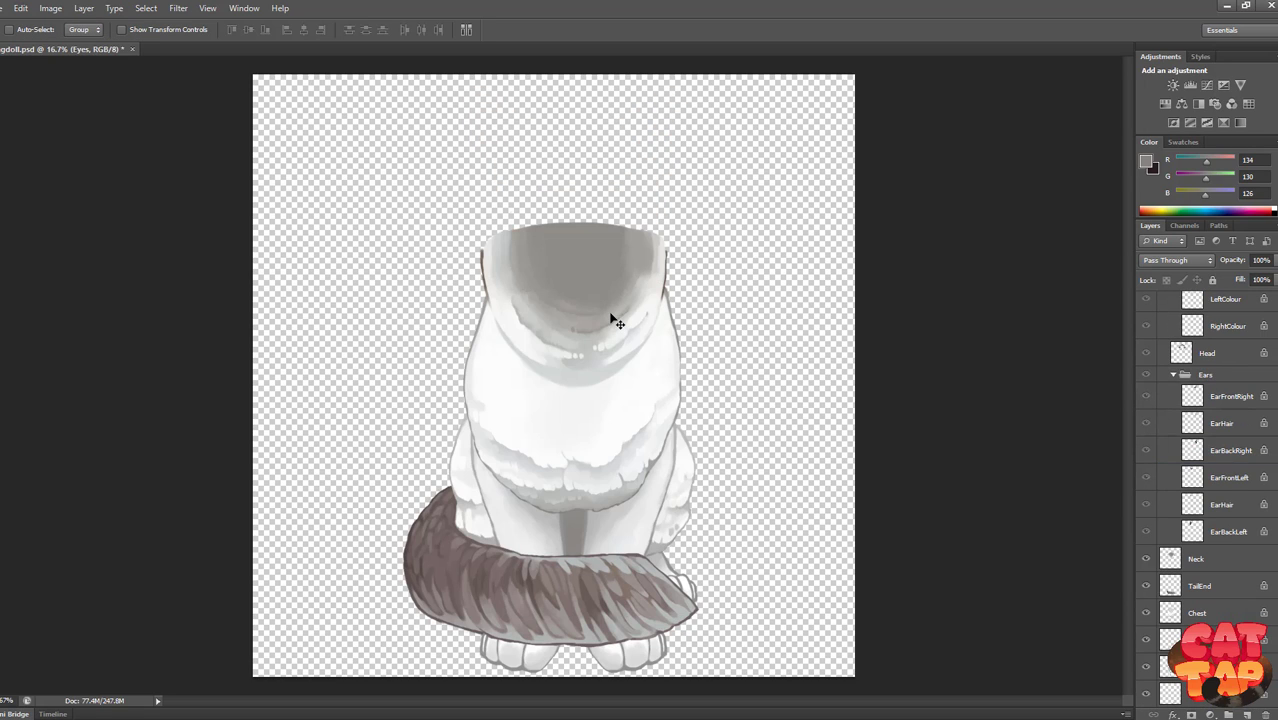
{"action": "left_click", "coordinate": [1215, 560]}
{"action": "left_click_drag", "start_coordinate": [647, 288], "coordinate": [807, 176]}
{"action": "key", "text": "alt+bracketleft"}
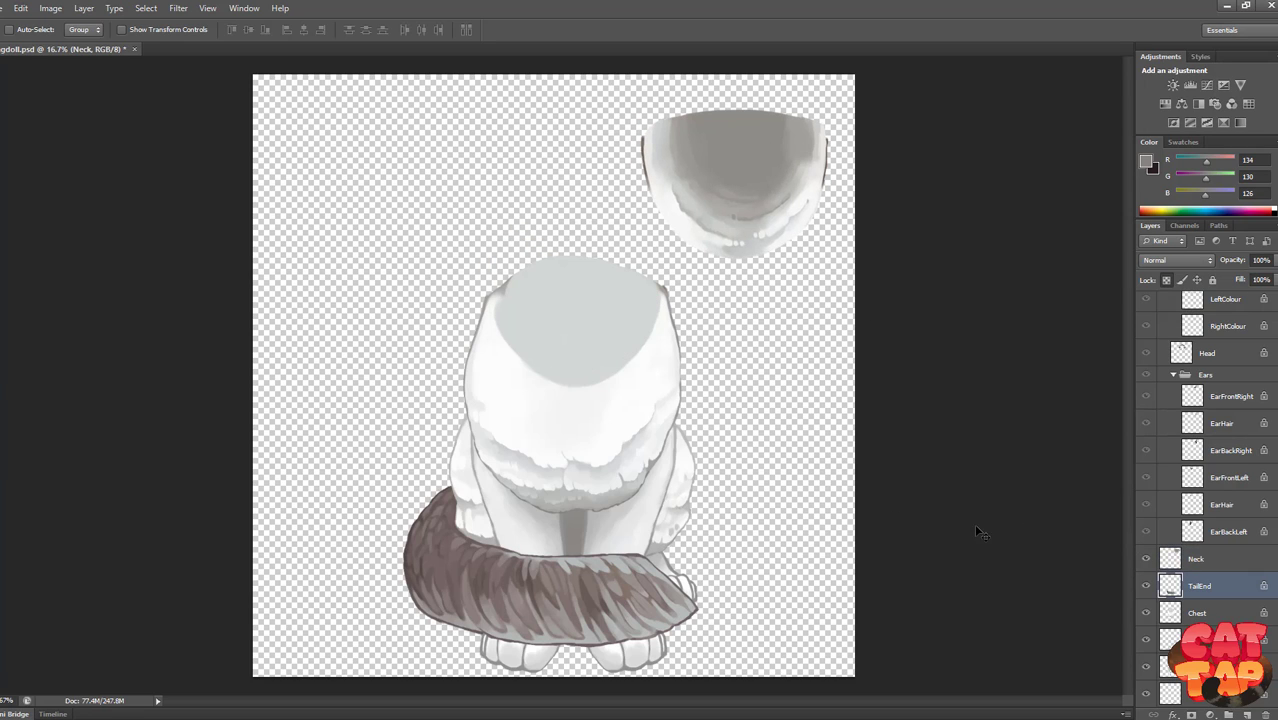
{"action": "key", "text": "alt+bracketleft"}
{"action": "left_click_drag", "start_coordinate": [597, 403], "coordinate": [397, 235]}
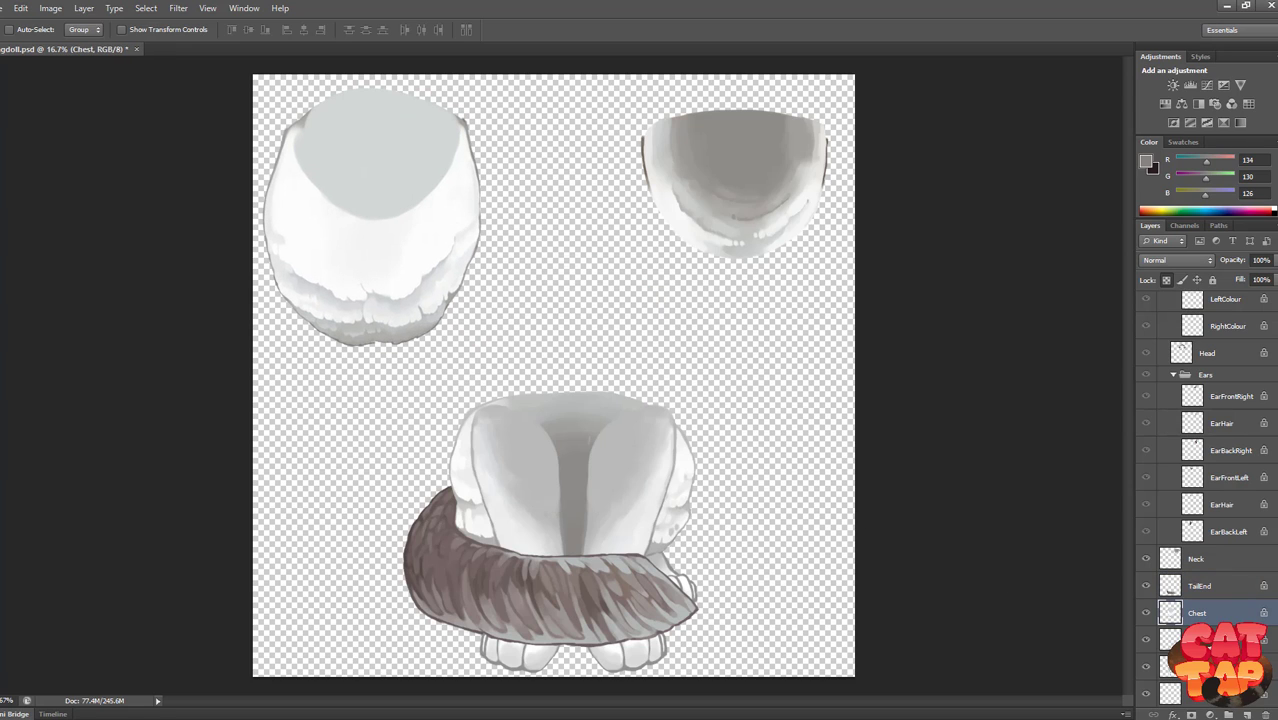
Move the BackLegs piece up-right and place the TailStart piece at the lower left.
{"action": "key", "text": "alt+bracketleft"}
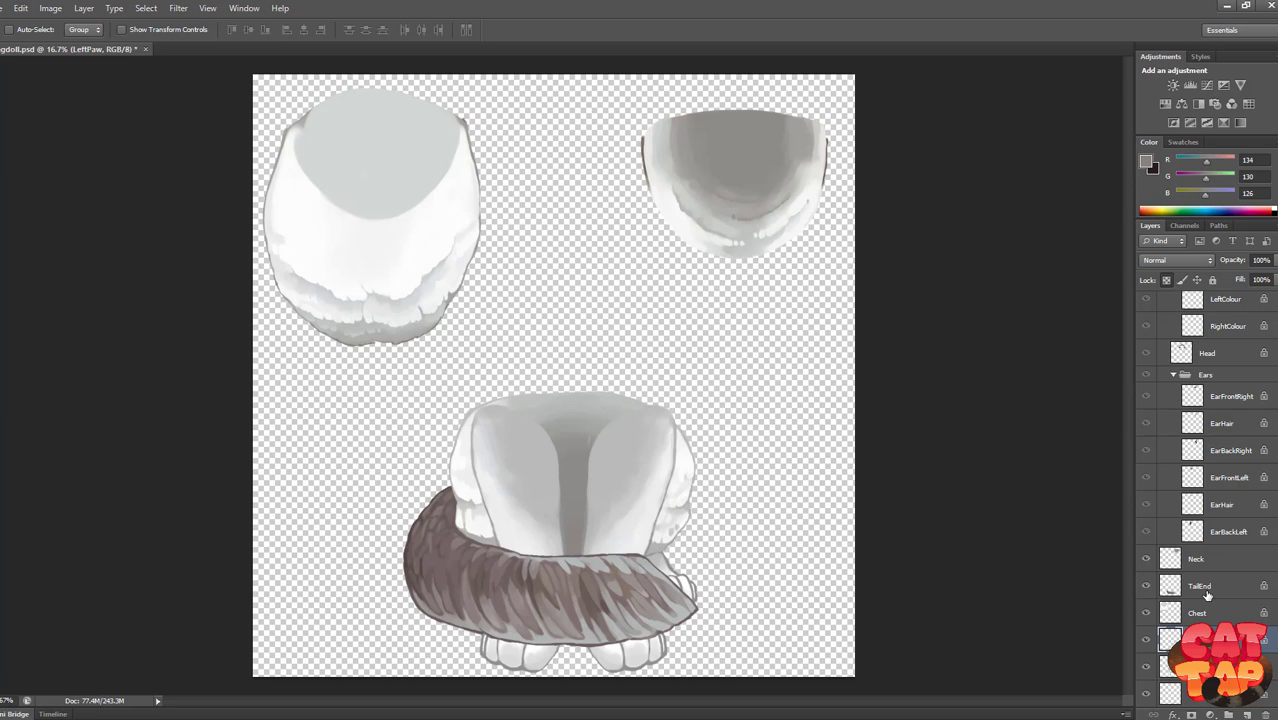
{"action": "scroll", "coordinate": [1205, 470], "scroll_direction": "down", "scroll_amount": 4}
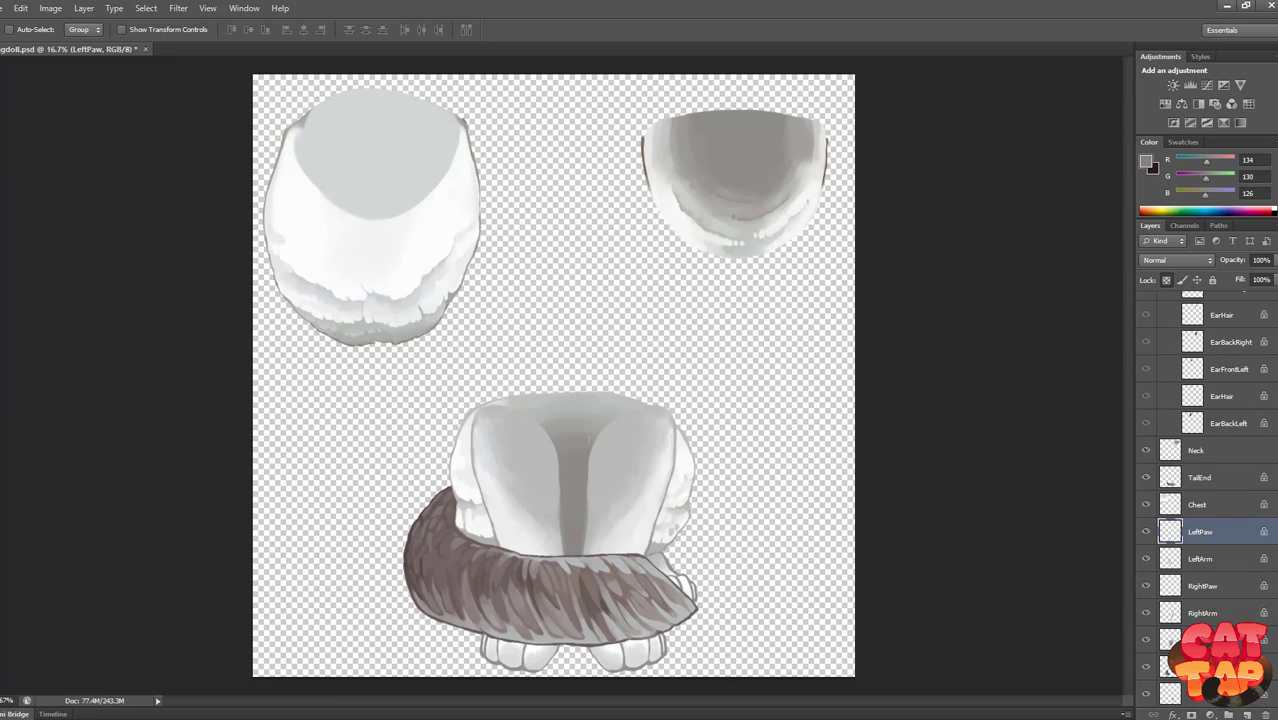
{"action": "mouse_move", "coordinate": [582, 434]}
{"action": "left_mouse_down"}
{"action": "mouse_move", "coordinate": [676, 314]}
{"action": "mouse_move", "coordinate": [727, 332]}
{"action": "mouse_move", "coordinate": [733, 301]}
{"action": "mouse_move", "coordinate": [709, 294]}
{"action": "left_mouse_up"}
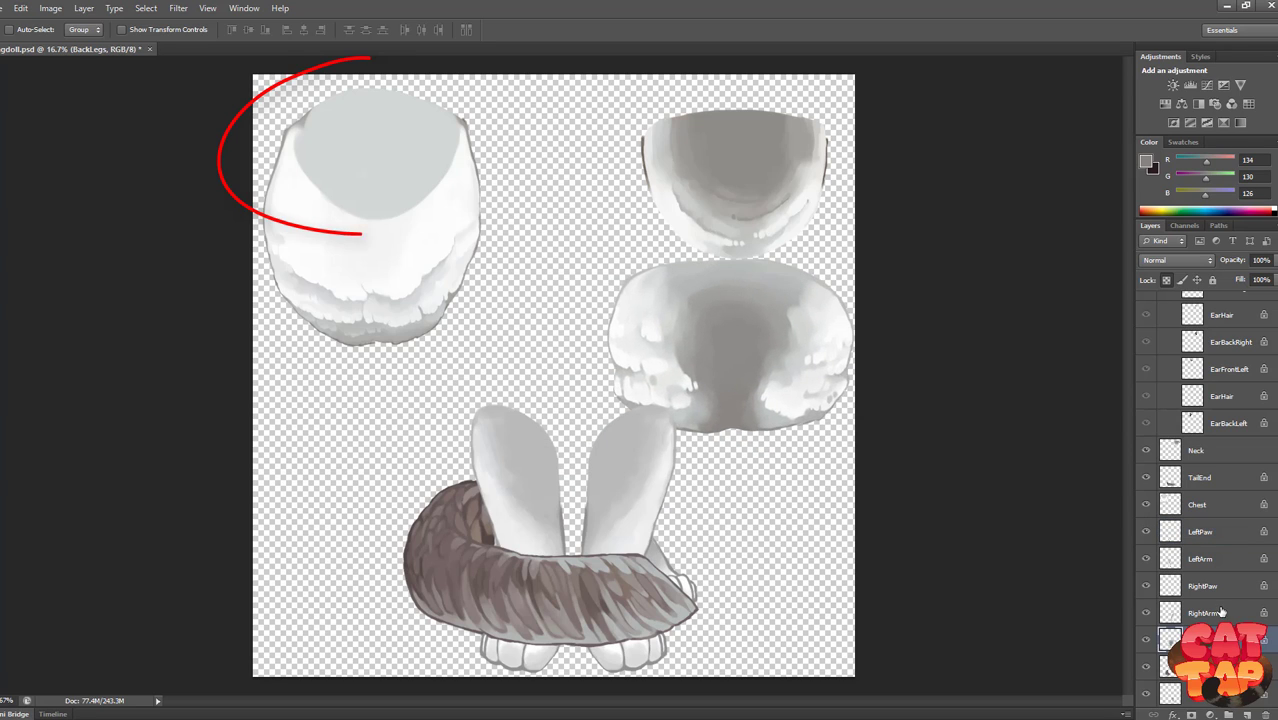
{"action": "scroll", "coordinate": [1211, 536], "scroll_direction": "down", "scroll_amount": 1}
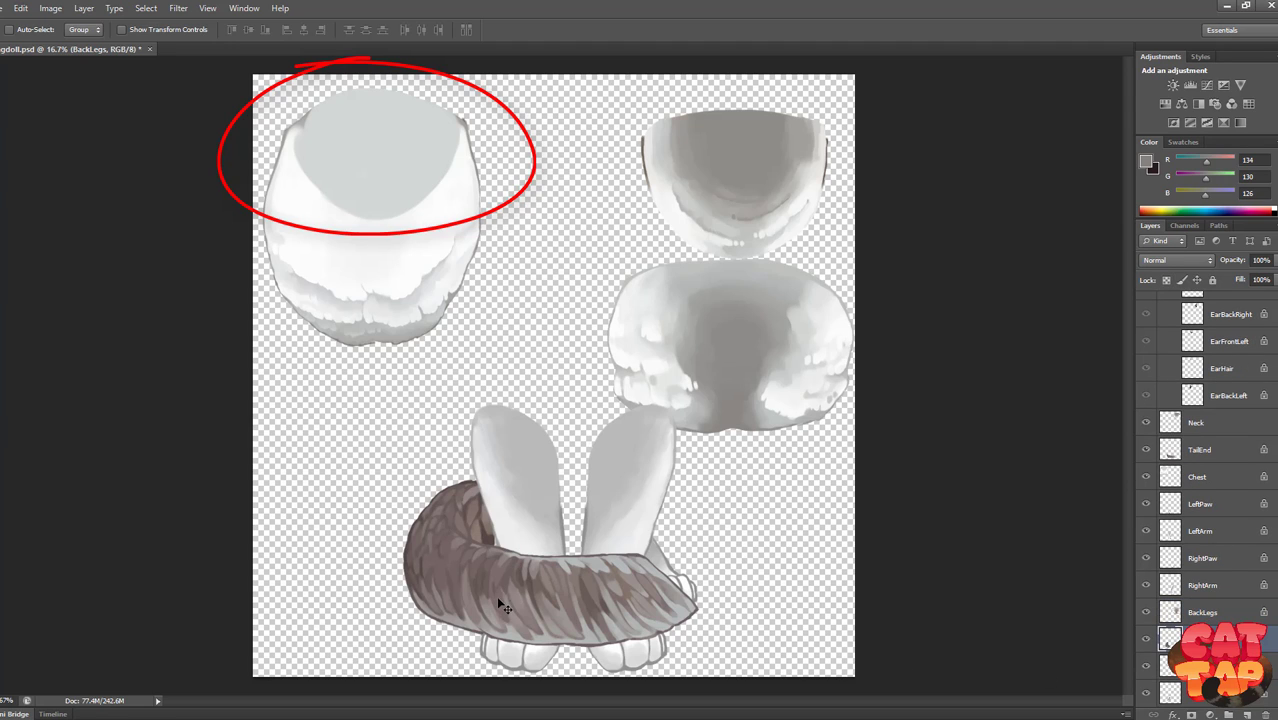
{"action": "mouse_move", "coordinate": [590, 624]}
{"action": "left_mouse_down"}
{"action": "mouse_move", "coordinate": [636, 615]}
{"action": "mouse_move", "coordinate": [484, 606]}
{"action": "mouse_move", "coordinate": [400, 560]}
{"action": "mouse_move", "coordinate": [433, 563]}
{"action": "left_mouse_up"}
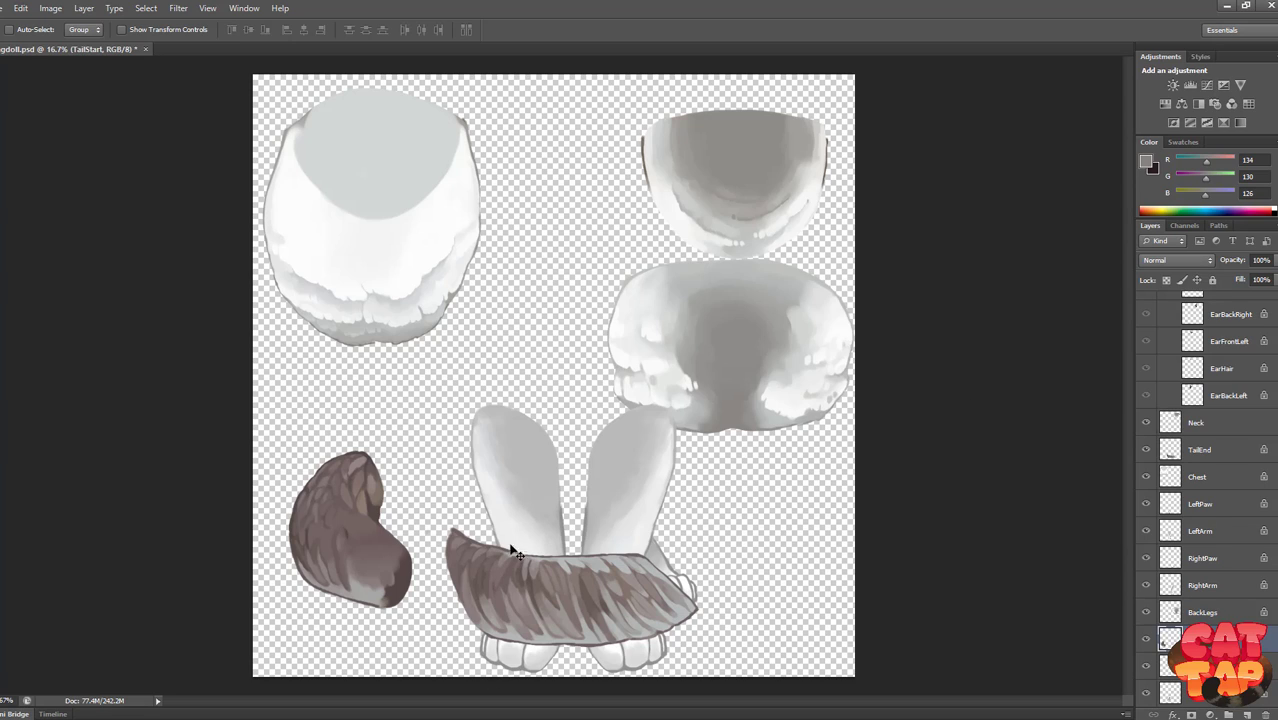
{"action": "left_click_drag", "start_coordinate": [397, 580], "coordinate": [417, 494]}
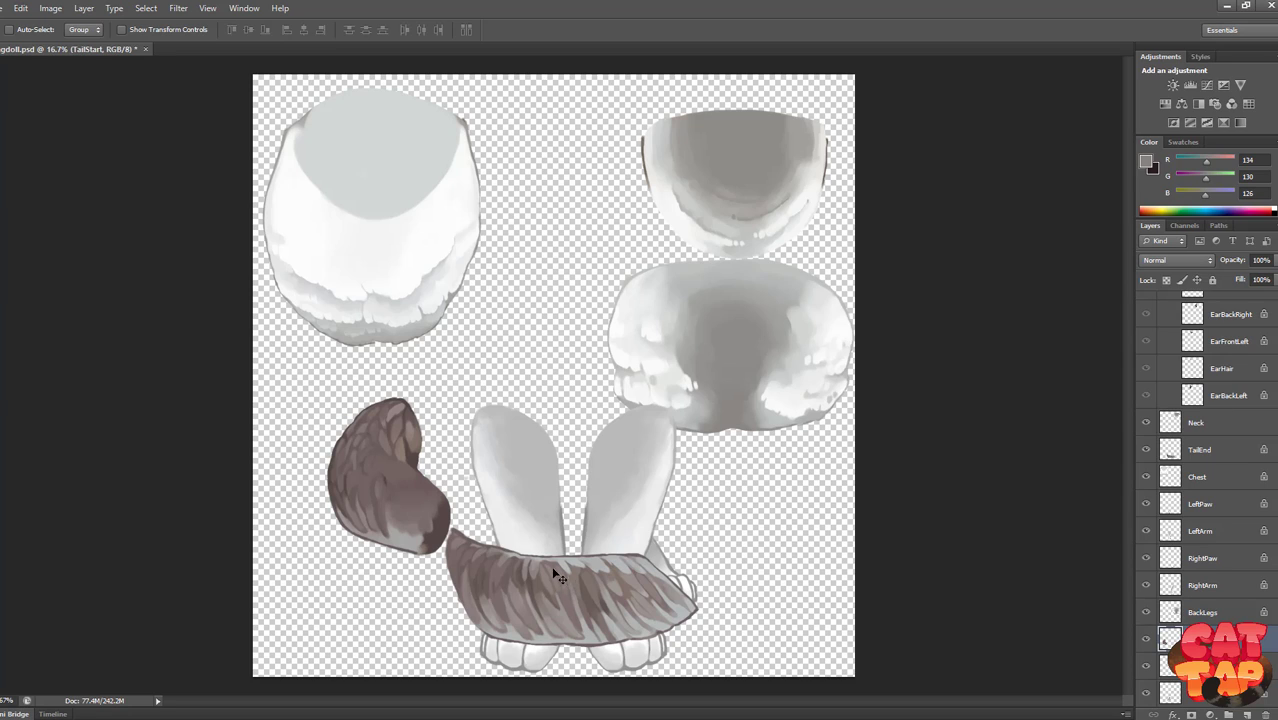
{"action": "left_click_drag", "start_coordinate": [404, 497], "coordinate": [377, 503]}
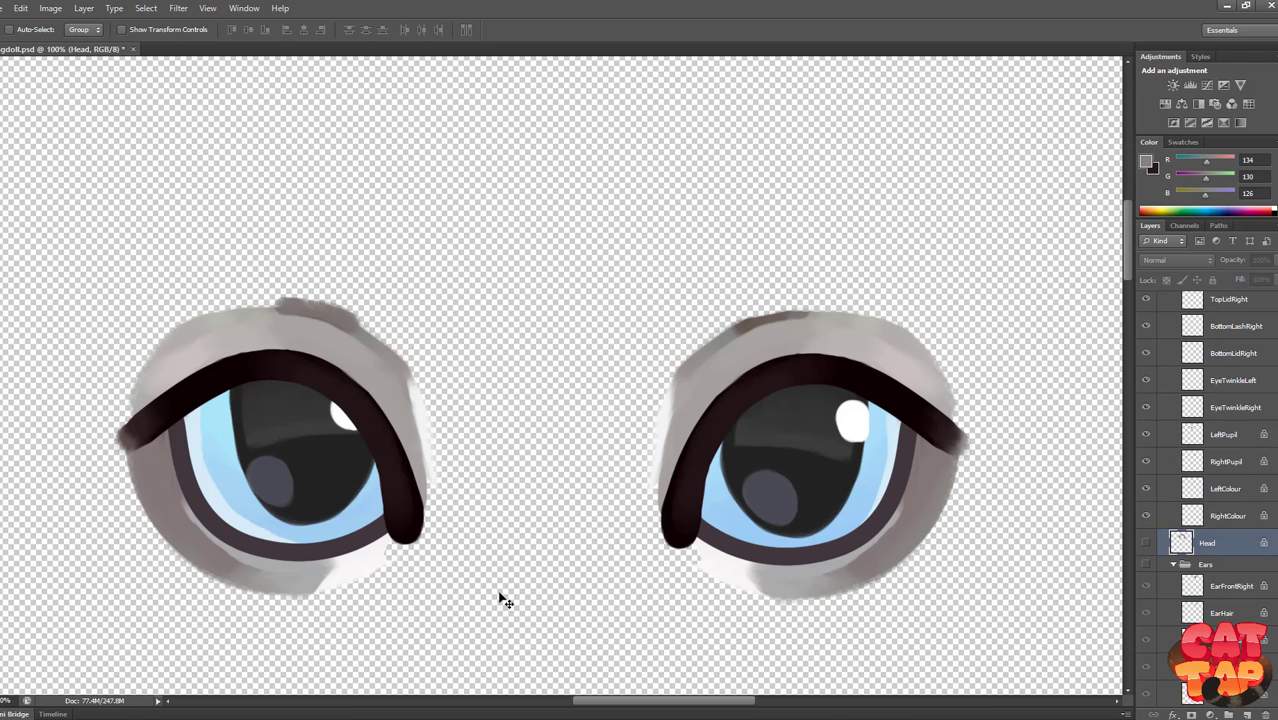
Zoom in on the eyes and hide the Chest layer.
{"action": "scroll", "coordinate": [1130, 320], "scroll_direction": "down", "scroll_amount": 3}
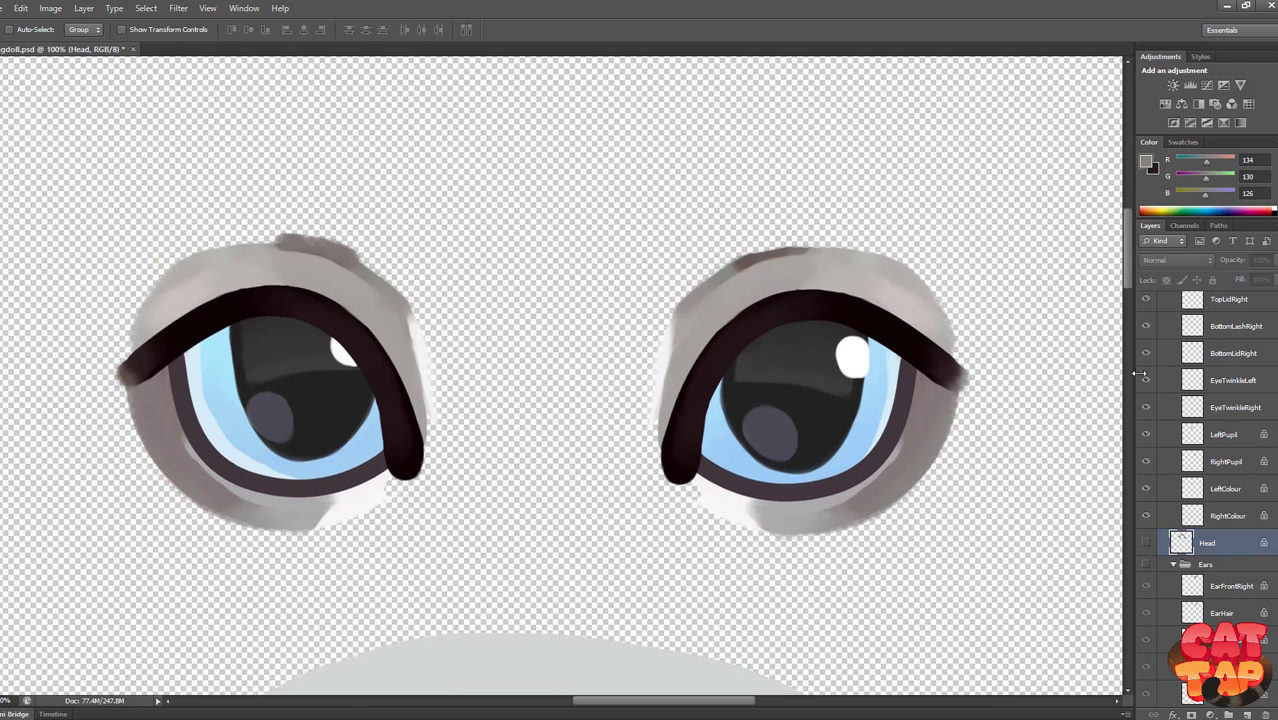
{"action": "scroll", "coordinate": [1210, 560], "scroll_direction": "down", "scroll_amount": 6}
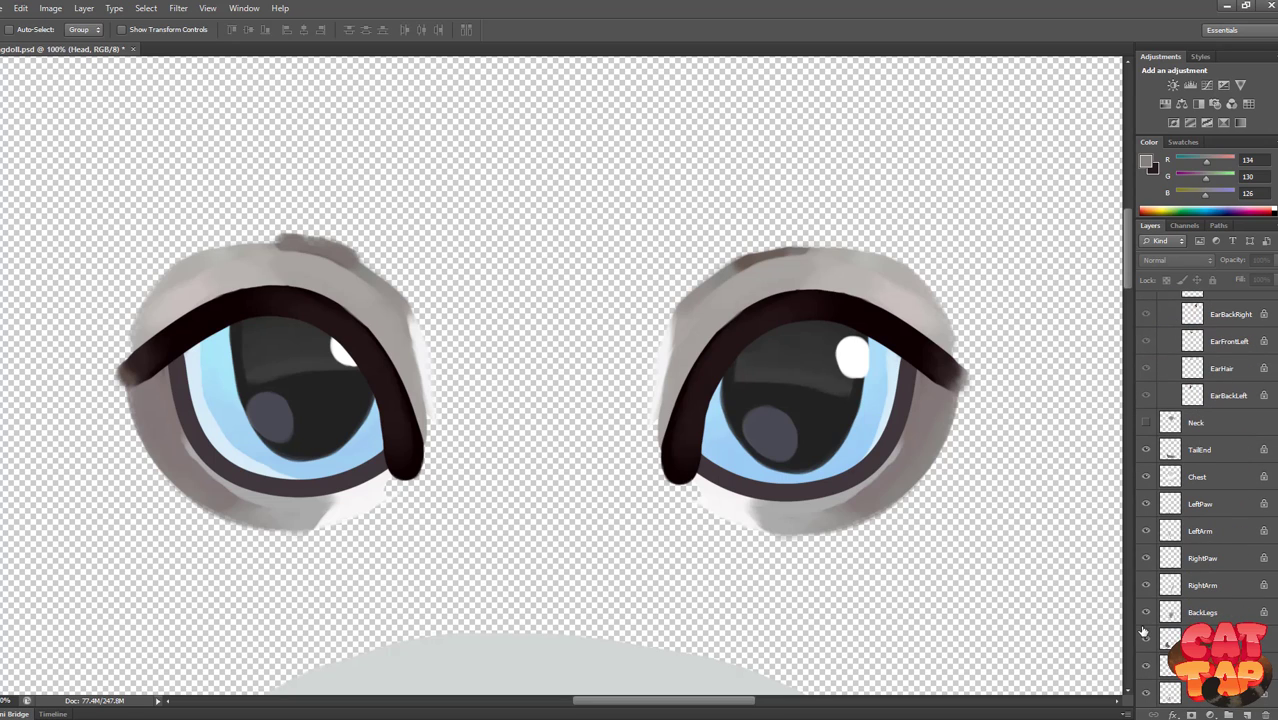
{"action": "left_click", "coordinate": [1147, 478]}
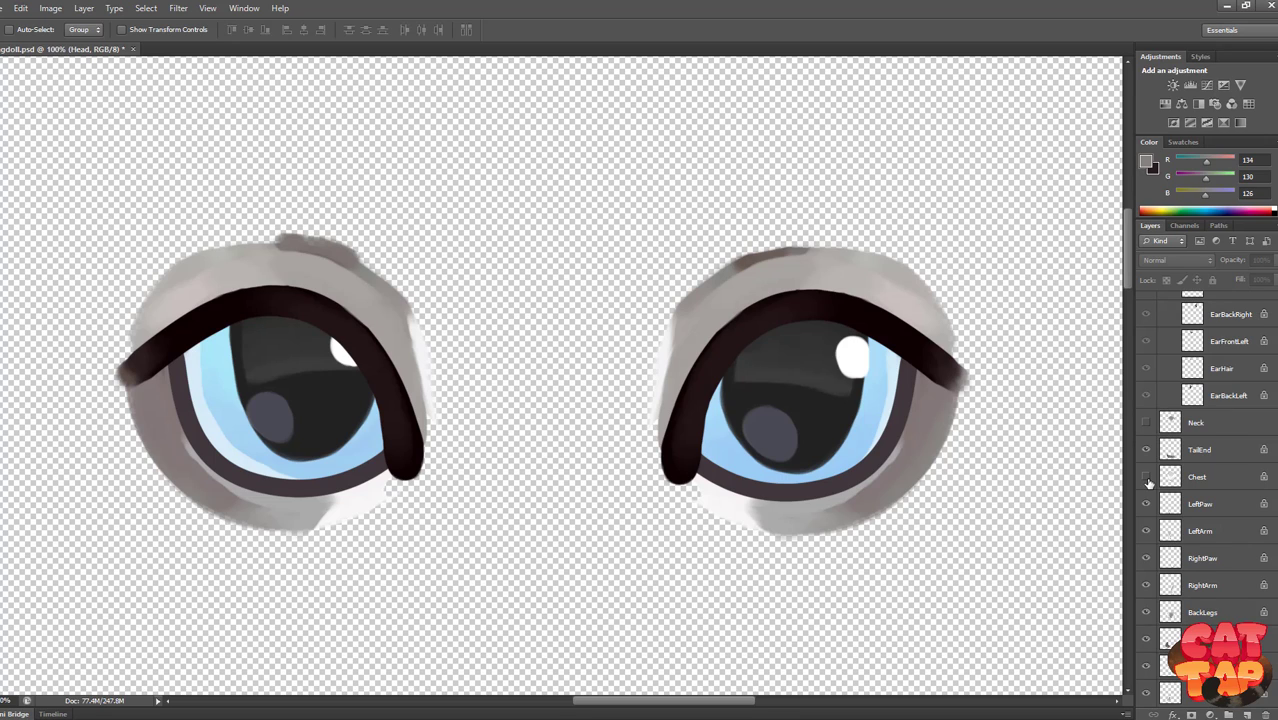
{"action": "scroll", "coordinate": [1170, 470], "scroll_direction": "up", "scroll_amount": 5}
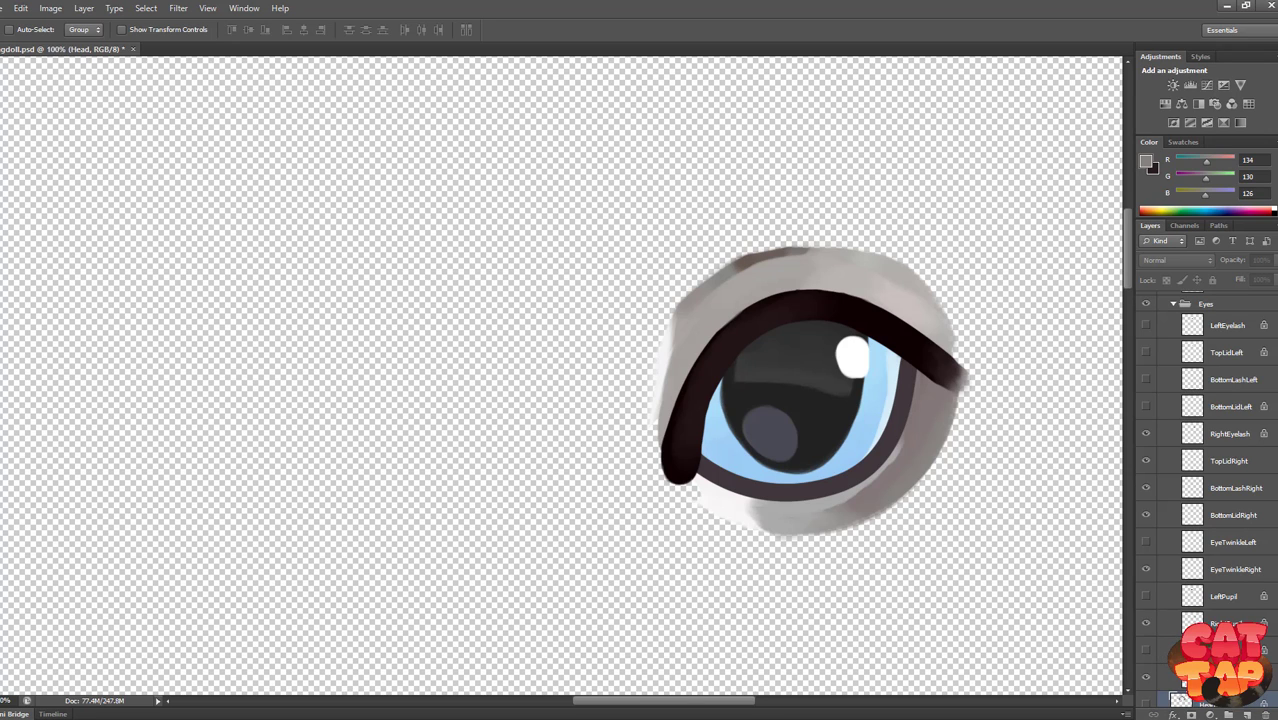
Show LeftPupil, nudge it toward the lower right, then turn on EyeTwinkleLeft.
{"action": "left_click", "coordinate": [1147, 652]}
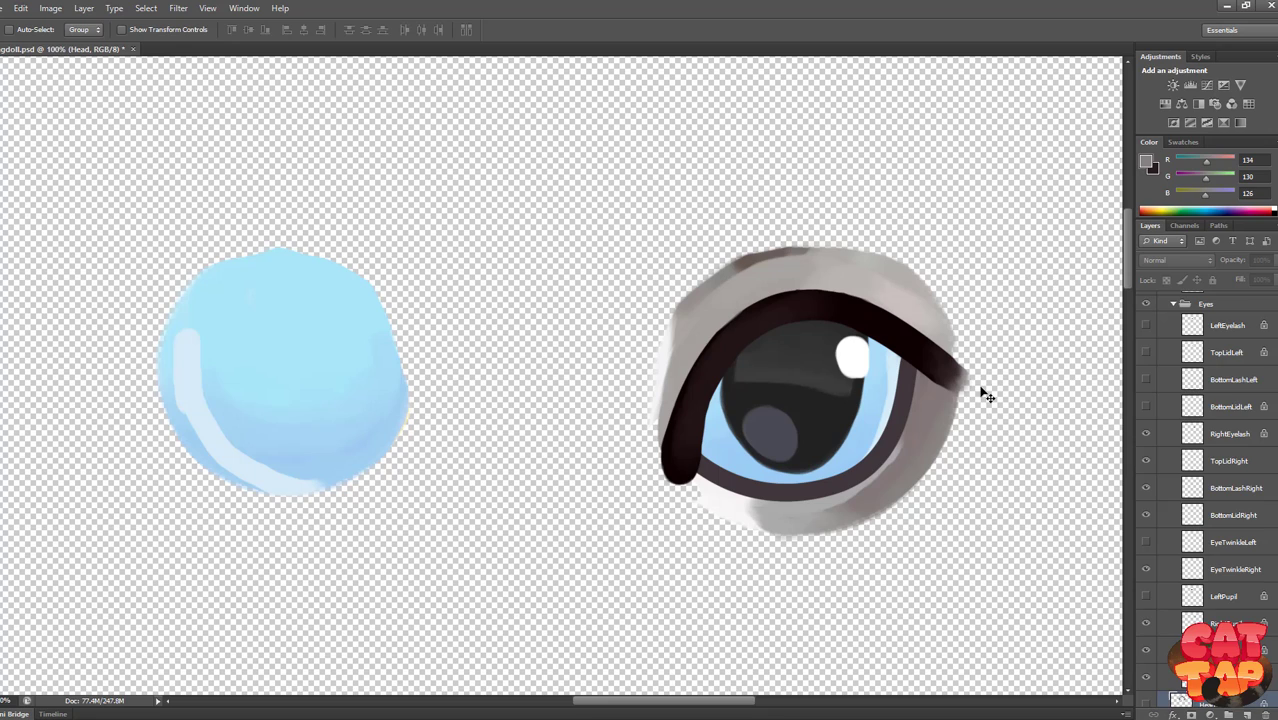
{"action": "left_click", "coordinate": [1145, 597]}
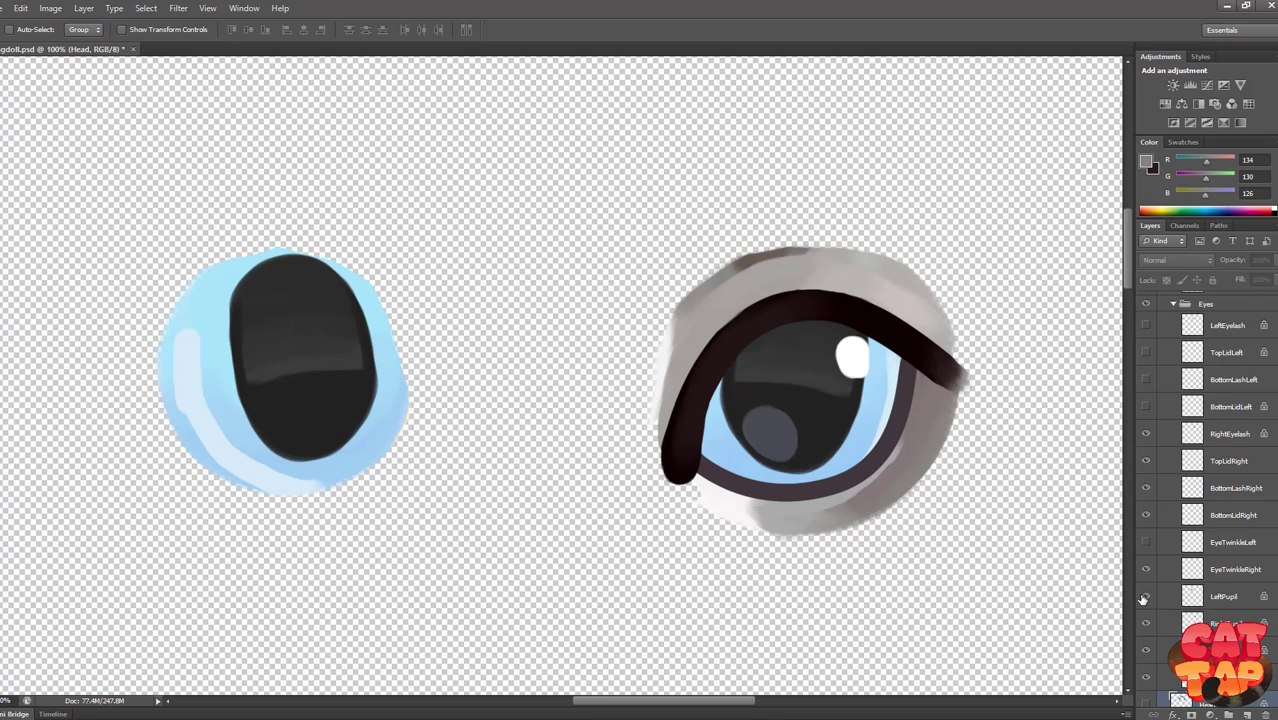
{"action": "left_click", "coordinate": [300, 330]}
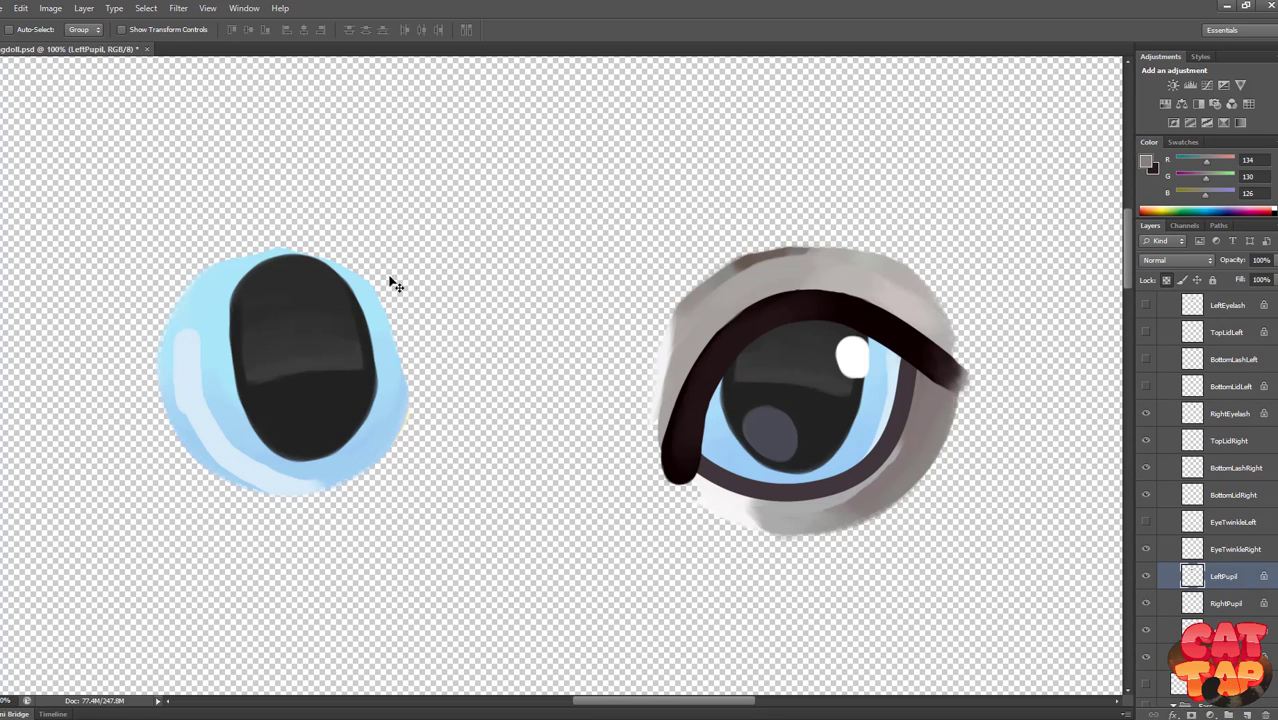
{"action": "mouse_move", "coordinate": [344, 323]}
{"action": "left_mouse_down"}
{"action": "mouse_move", "coordinate": [281, 308]}
{"action": "mouse_move", "coordinate": [326, 358]}
{"action": "mouse_move", "coordinate": [379, 376]}
{"action": "mouse_move", "coordinate": [357, 282]}
{"action": "mouse_move", "coordinate": [346, 325]}
{"action": "left_mouse_up"}
{"action": "left_click", "coordinate": [1146, 521]}
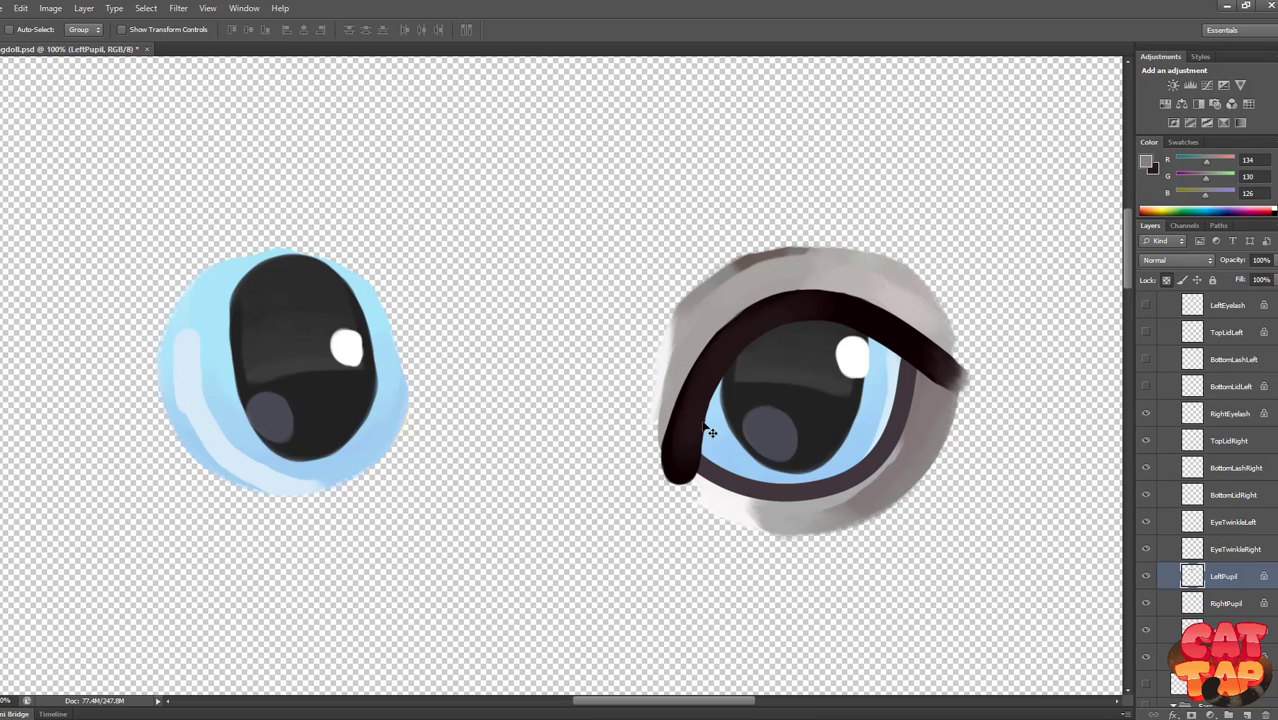
Show LeftEyelash, BottomLashLeft, both left-eye lid layers and the Head fur.
{"action": "scroll", "coordinate": [1200, 410], "scroll_direction": "up", "scroll_amount": 3}
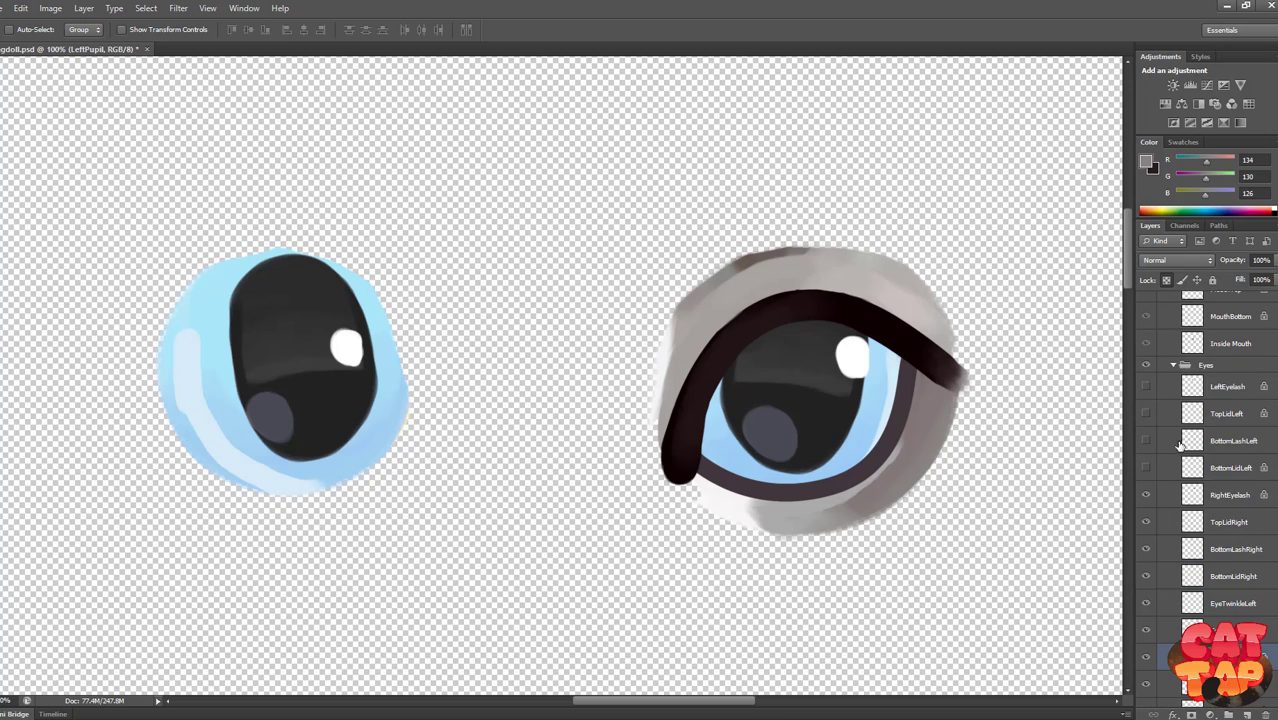
{"action": "left_click", "coordinate": [1149, 388]}
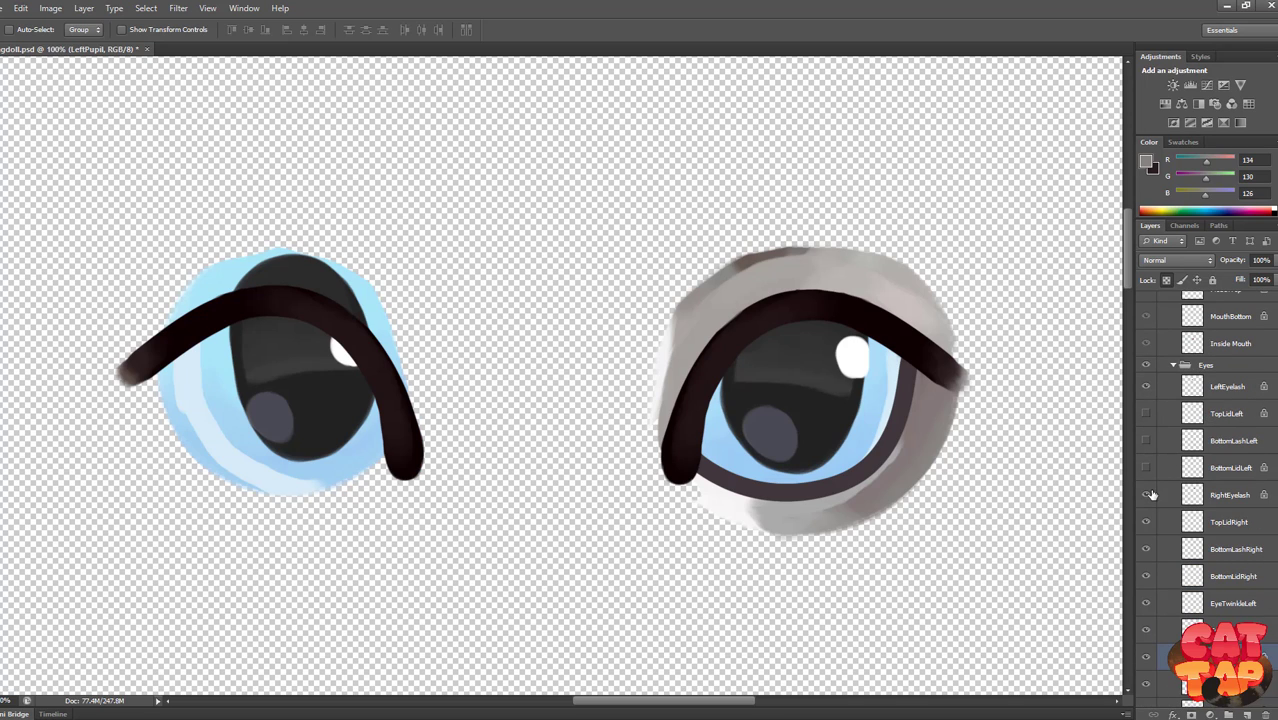
{"action": "left_click", "coordinate": [1148, 444]}
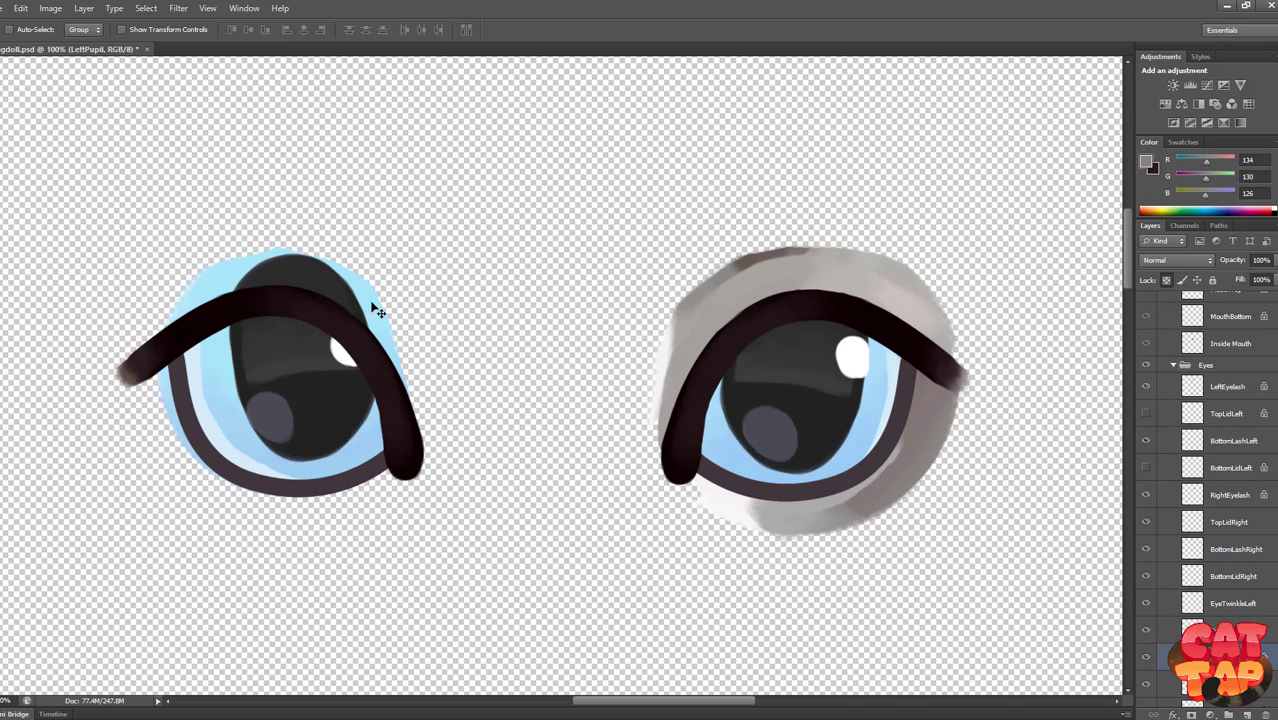
{"action": "left_click", "coordinate": [1146, 413]}
{"action": "left_click", "coordinate": [1147, 468]}
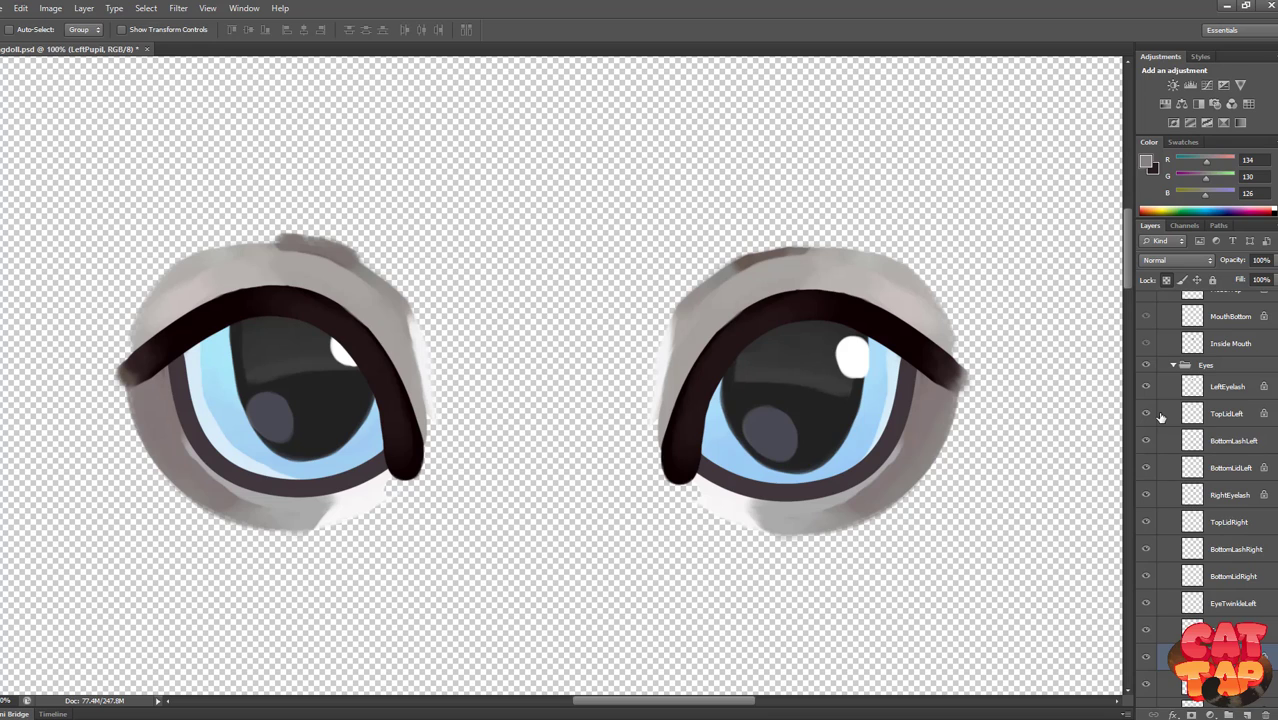
{"action": "left_click", "coordinate": [1147, 660]}
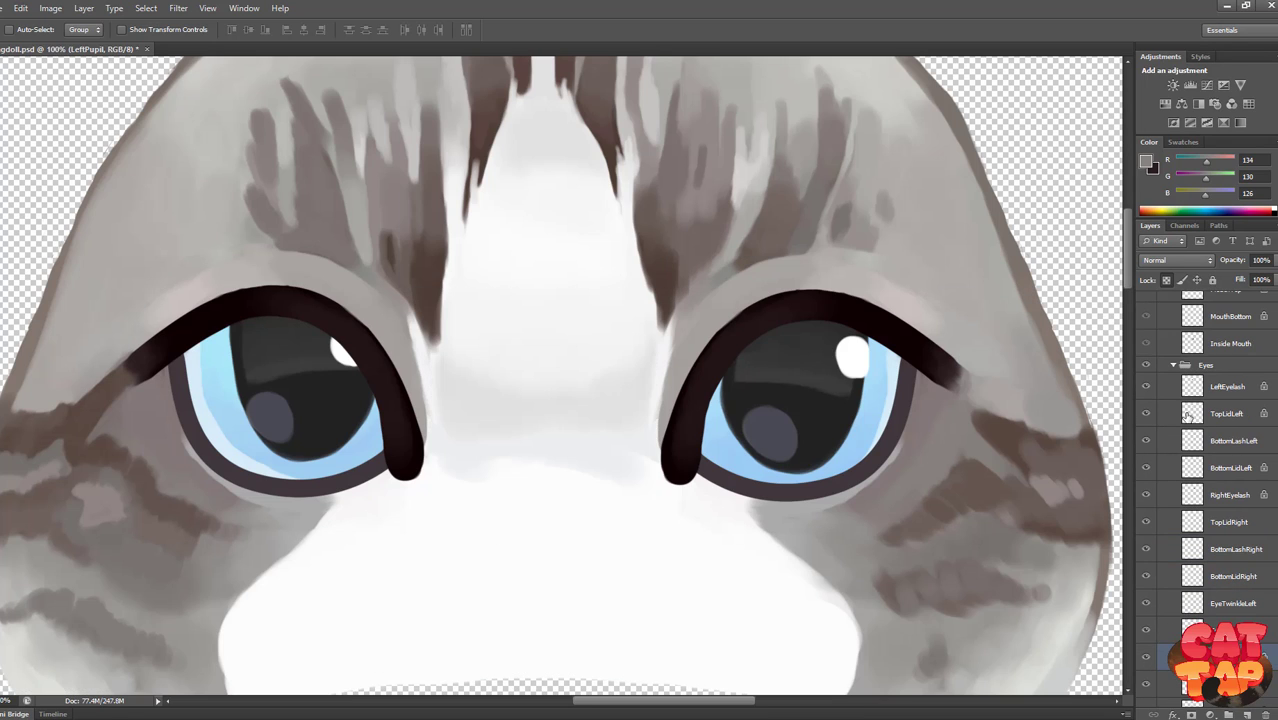
Toggle the Eyes group off and on, then hide BottomLidLeft and TopLidLeft.
{"action": "left_click", "coordinate": [1147, 366]}
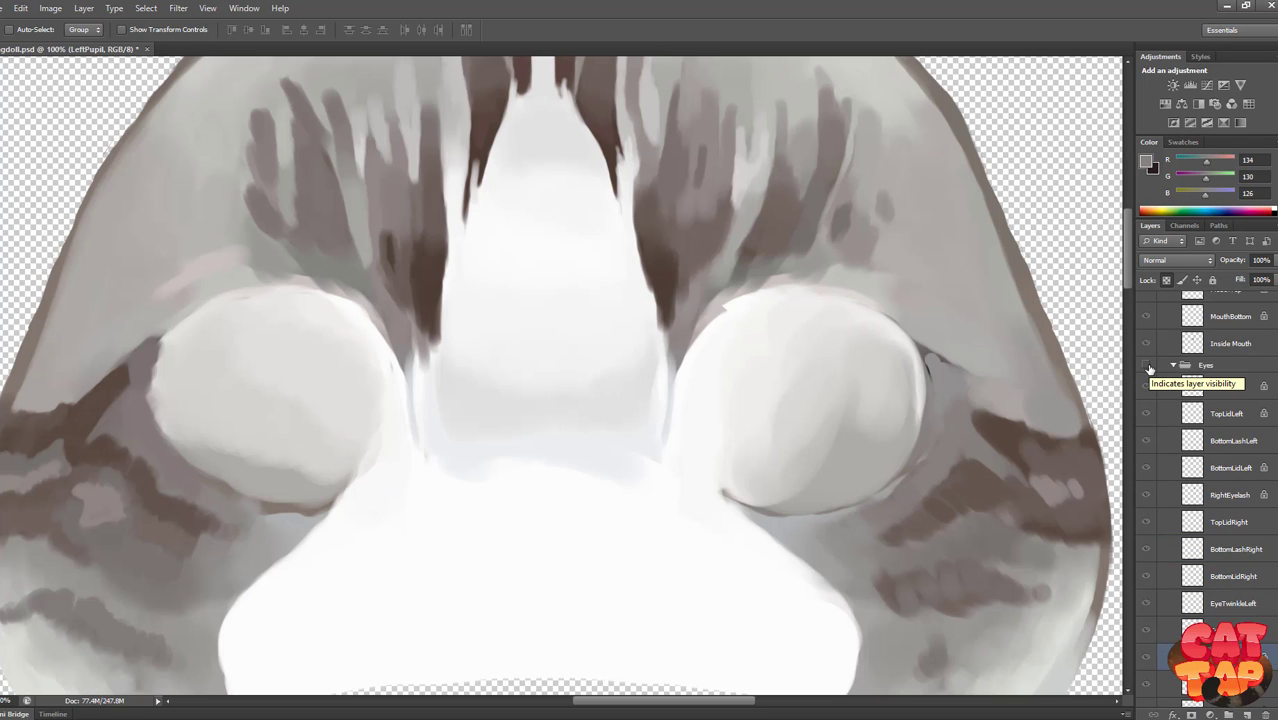
{"action": "left_click", "coordinate": [1147, 366]}
{"action": "scroll", "coordinate": [1146, 362], "scroll_direction": "down", "scroll_amount": 1}
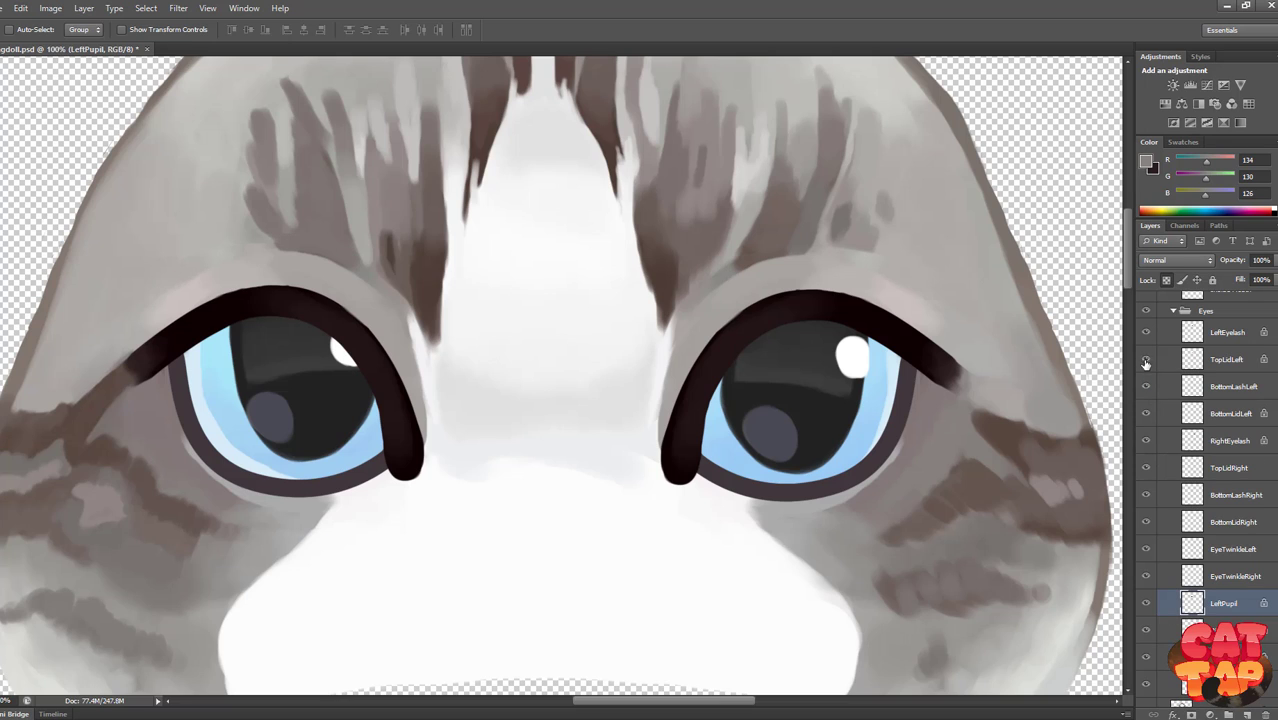
{"action": "left_click", "coordinate": [1145, 414]}
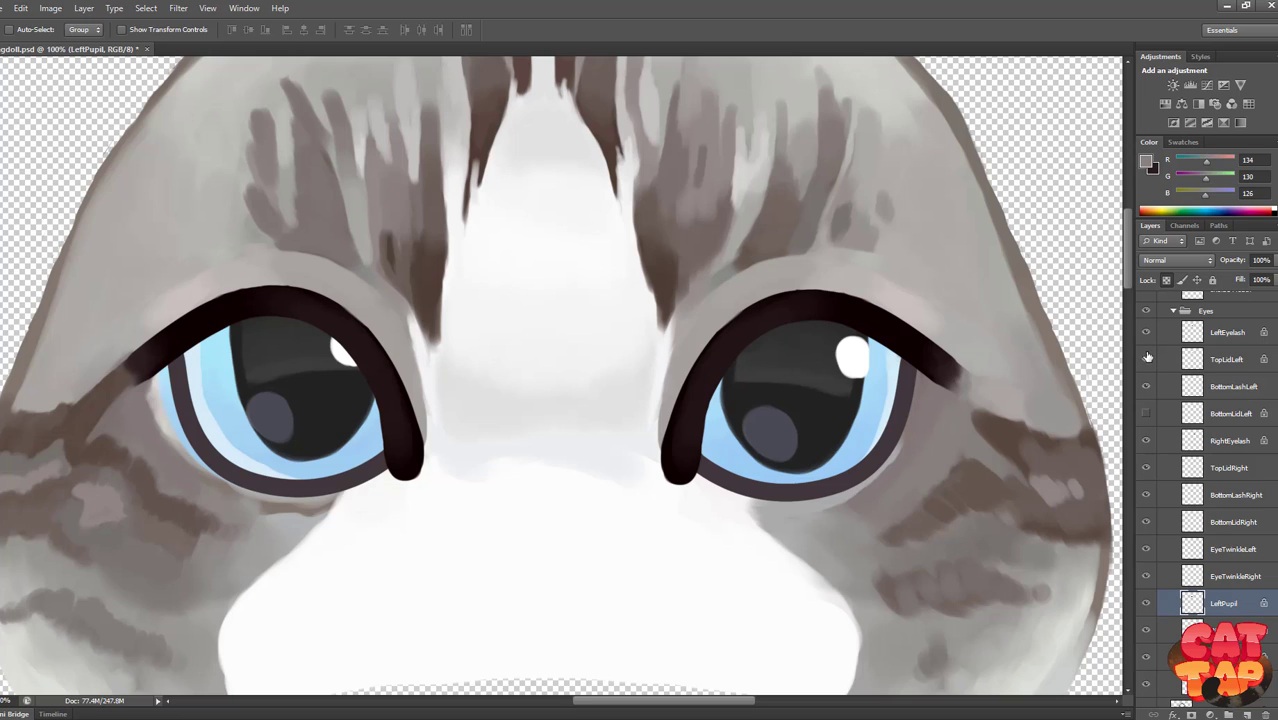
{"action": "left_click", "coordinate": [1147, 359]}
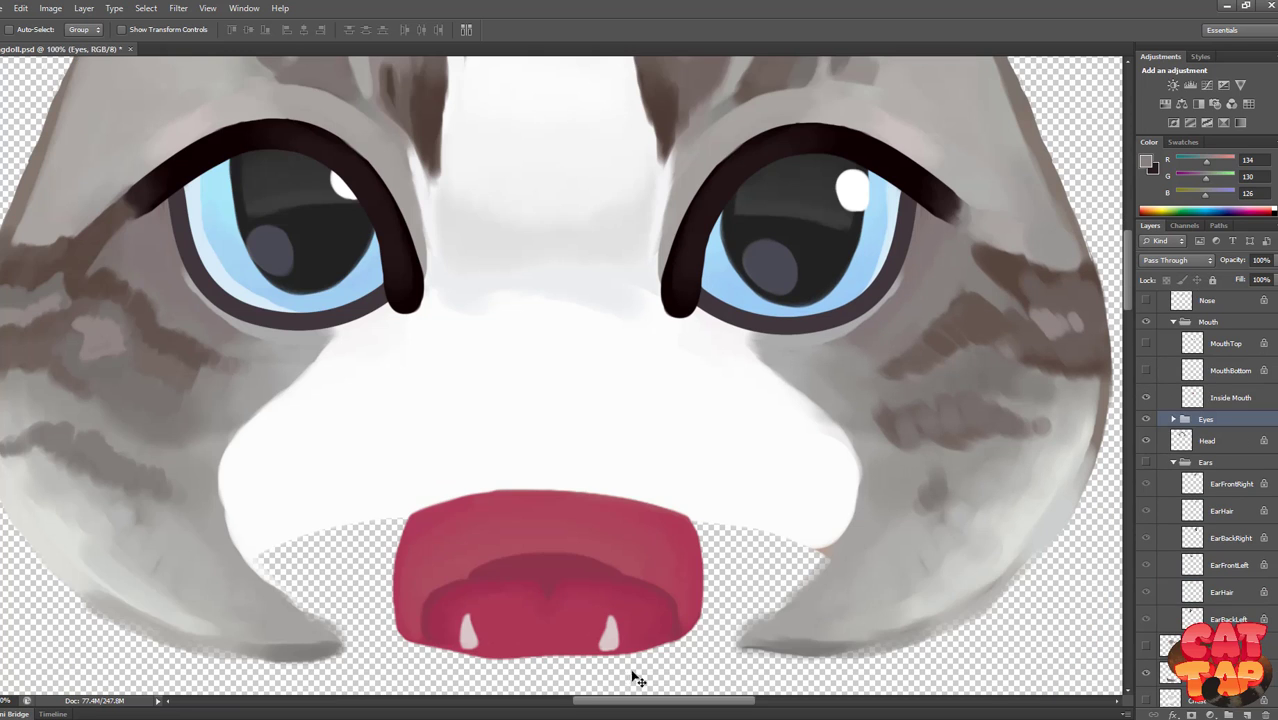
{"action": "scroll", "coordinate": [877, 381], "scroll_direction": "down", "scroll_amount": 3}
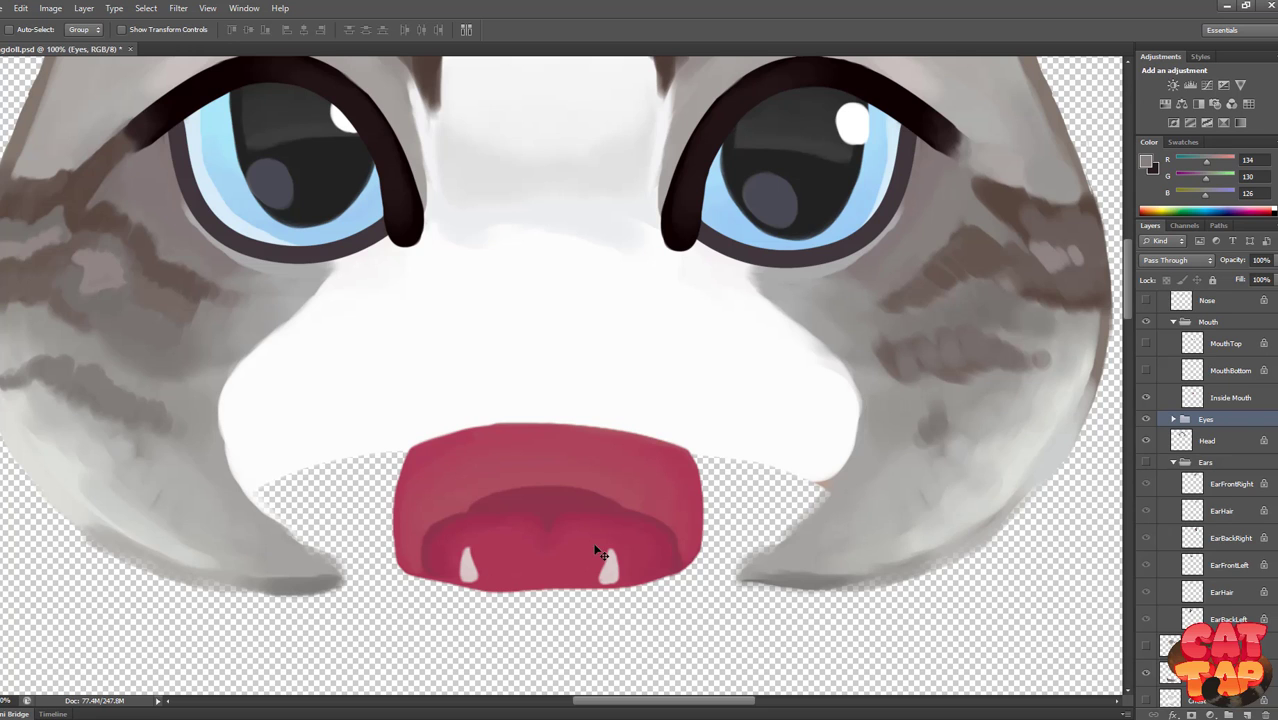
Show MouthBottom and MouthTop, and test-move the MouthBottom jaw.
{"action": "left_click", "coordinate": [1146, 371]}
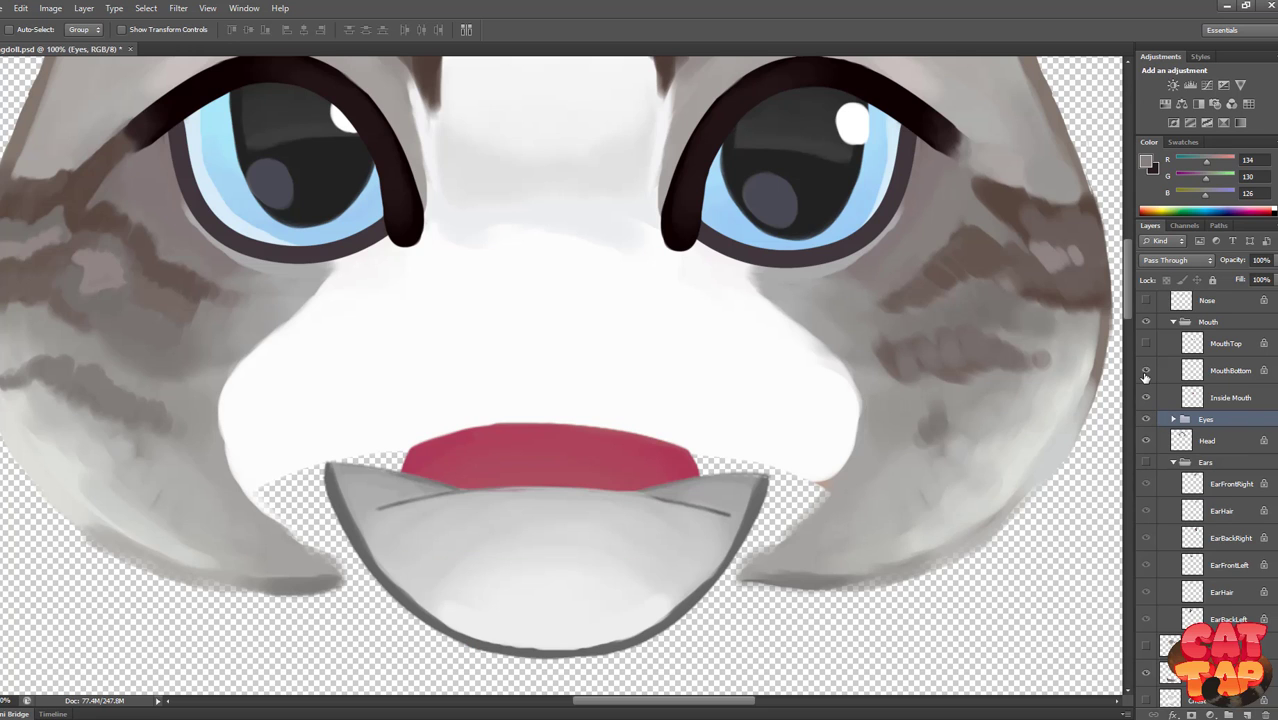
{"action": "left_click", "coordinate": [1146, 343]}
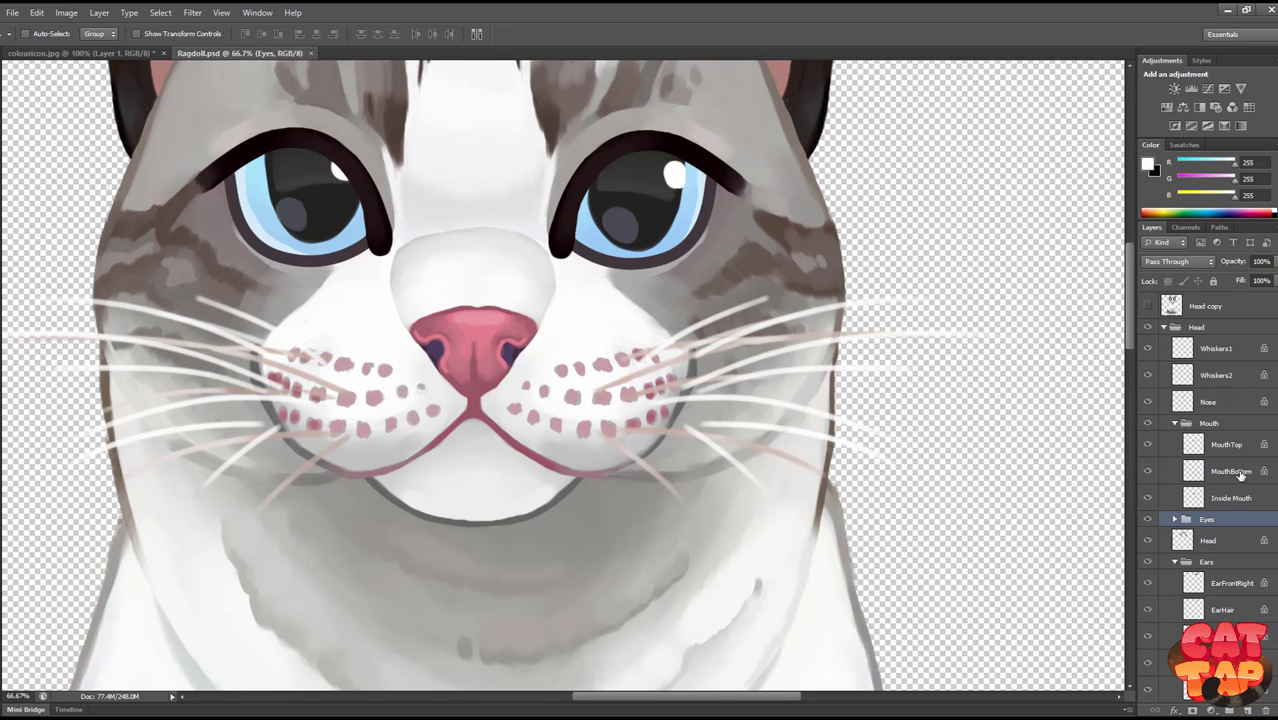
{"action": "left_click", "coordinate": [1237, 474]}
{"action": "left_click_drag", "start_coordinate": [491, 488], "coordinate": [481, 532]}
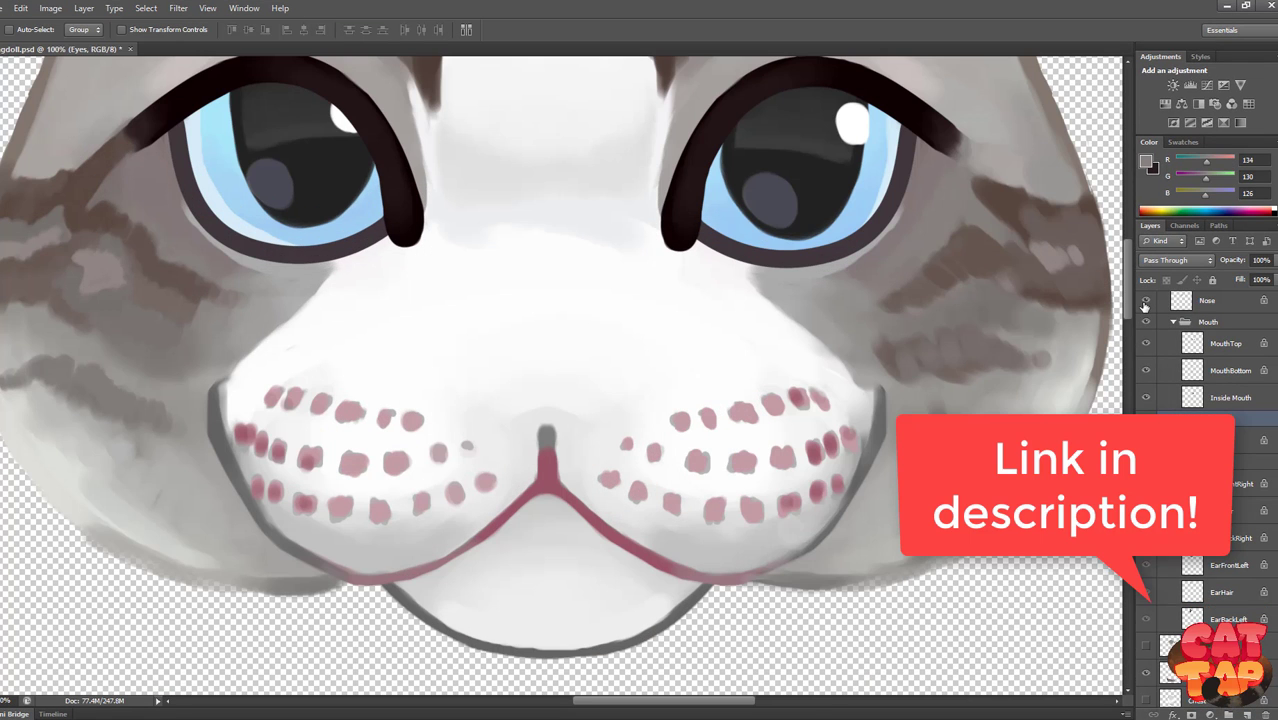
Show the Nose, Whiskers1 and Whiskers2 layers, then zoom out to the whole head.
{"action": "left_click", "coordinate": [1146, 301]}
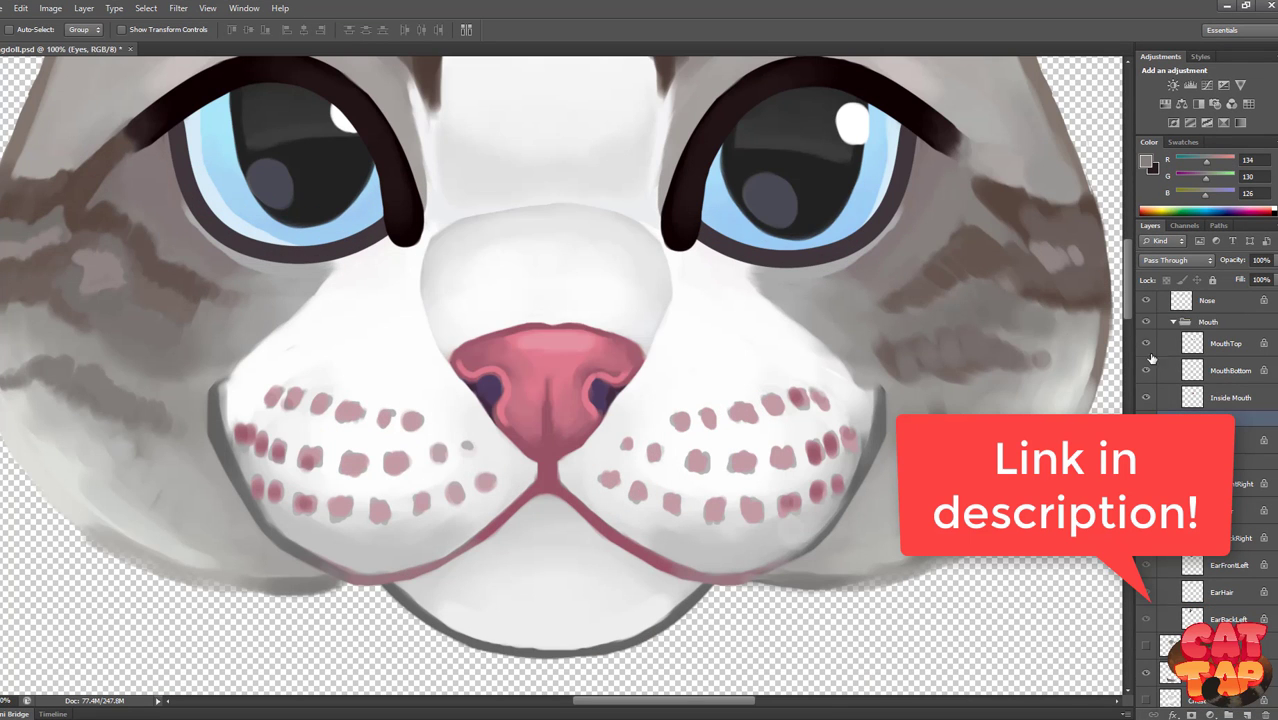
{"action": "scroll", "coordinate": [1180, 345], "scroll_direction": "up", "scroll_amount": 2}
{"action": "scroll", "coordinate": [1183, 354], "scroll_direction": "up", "scroll_amount": 1}
{"action": "left_click", "coordinate": [1146, 348]}
{"action": "left_click", "coordinate": [1146, 375]}
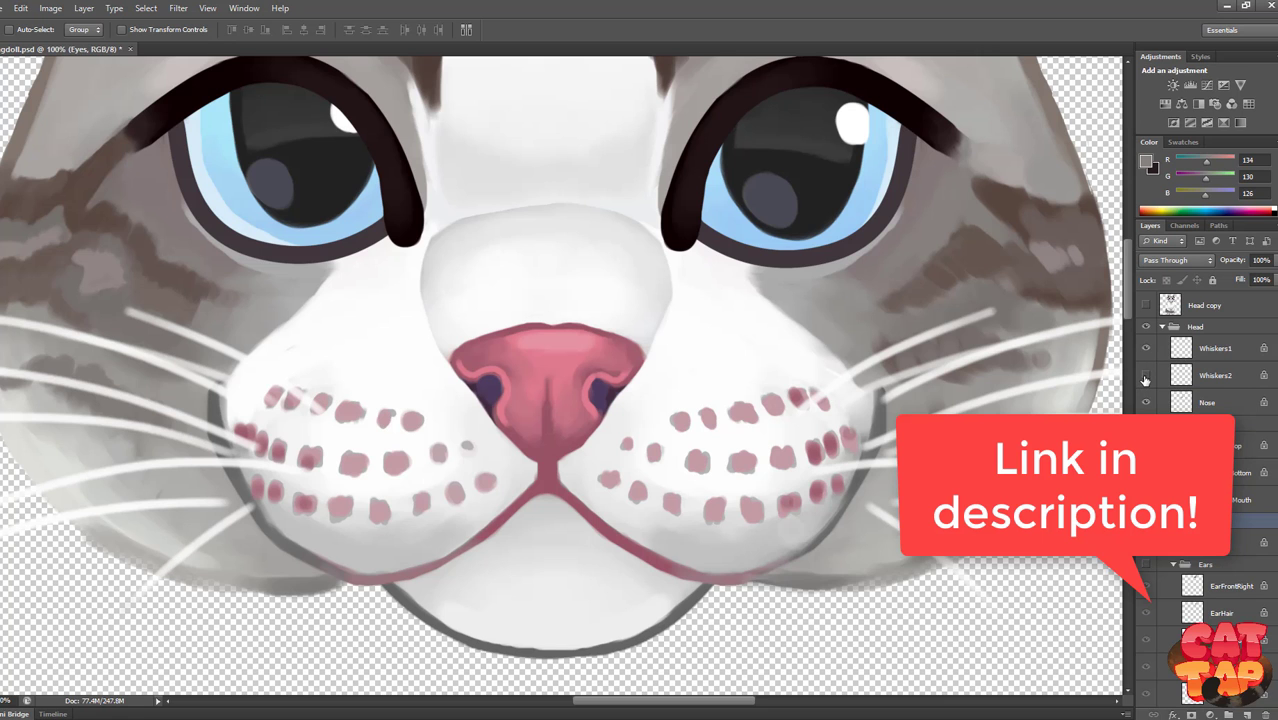
{"action": "scroll", "coordinate": [1240, 420], "scroll_direction": "down", "scroll_amount": 3}
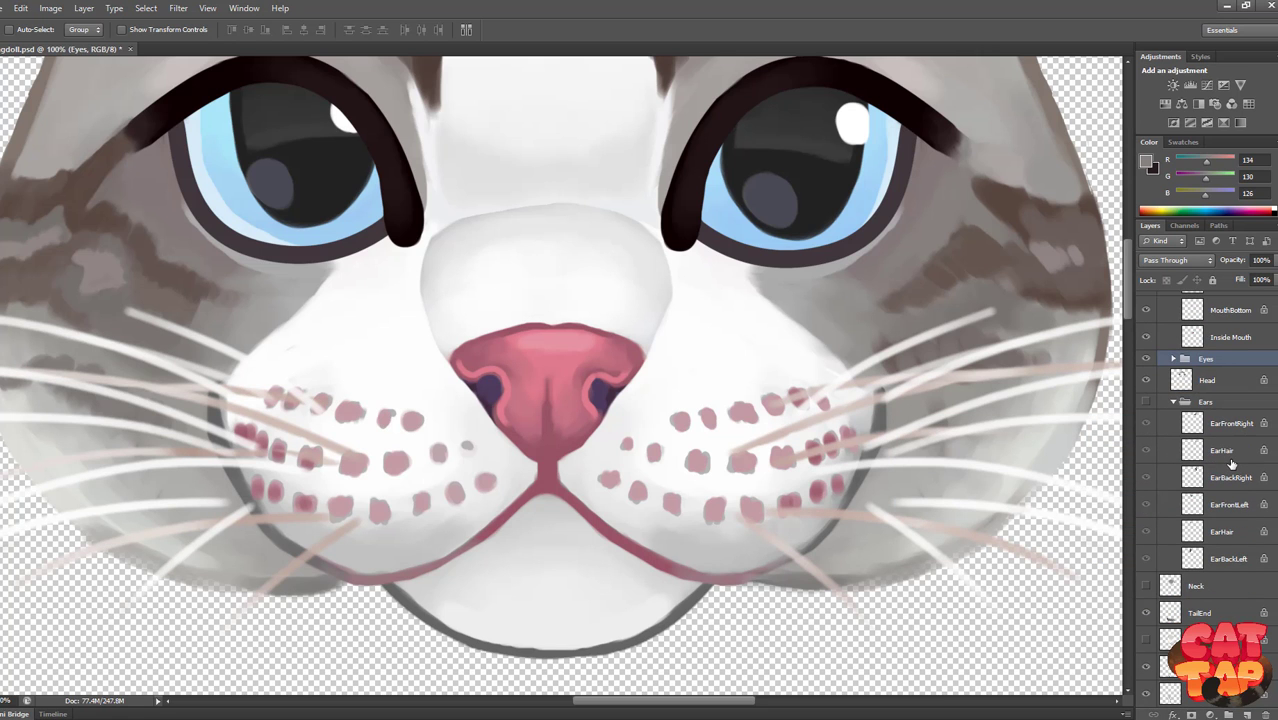
{"action": "key", "text": "ctrl+minus"}
{"action": "key", "text": "ctrl+minus"}
{"action": "key", "text": "ctrl+minus"}
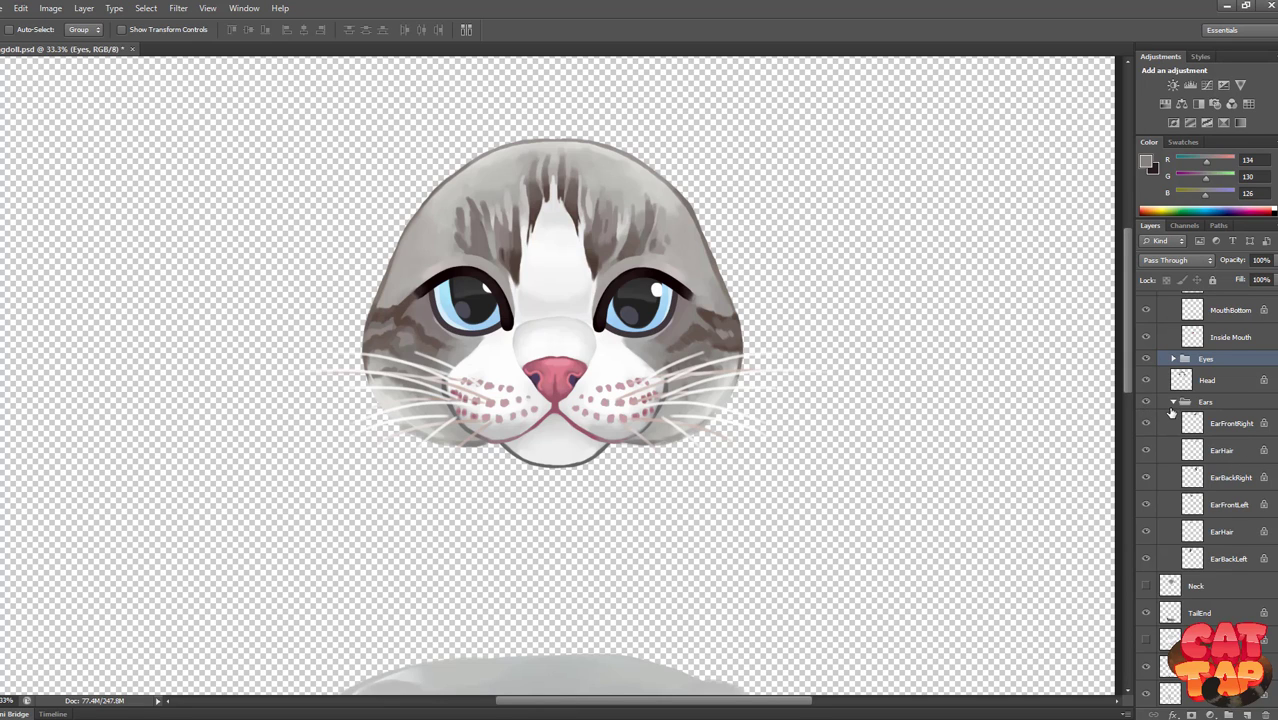
Turn on the Neck and Chest layers to join the head to the body.
{"action": "scroll", "coordinate": [1200, 430], "scroll_direction": "down", "scroll_amount": 3}
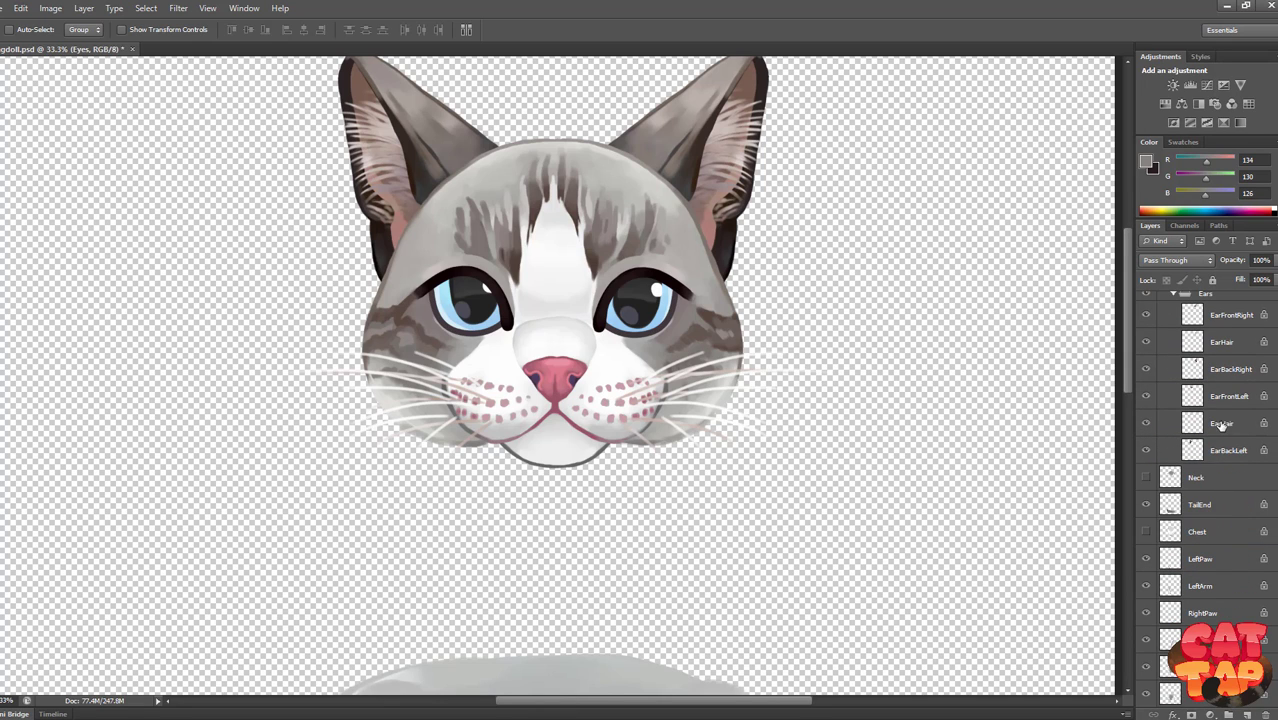
{"action": "left_click", "coordinate": [1146, 531]}
{"action": "left_click", "coordinate": [1146, 477]}
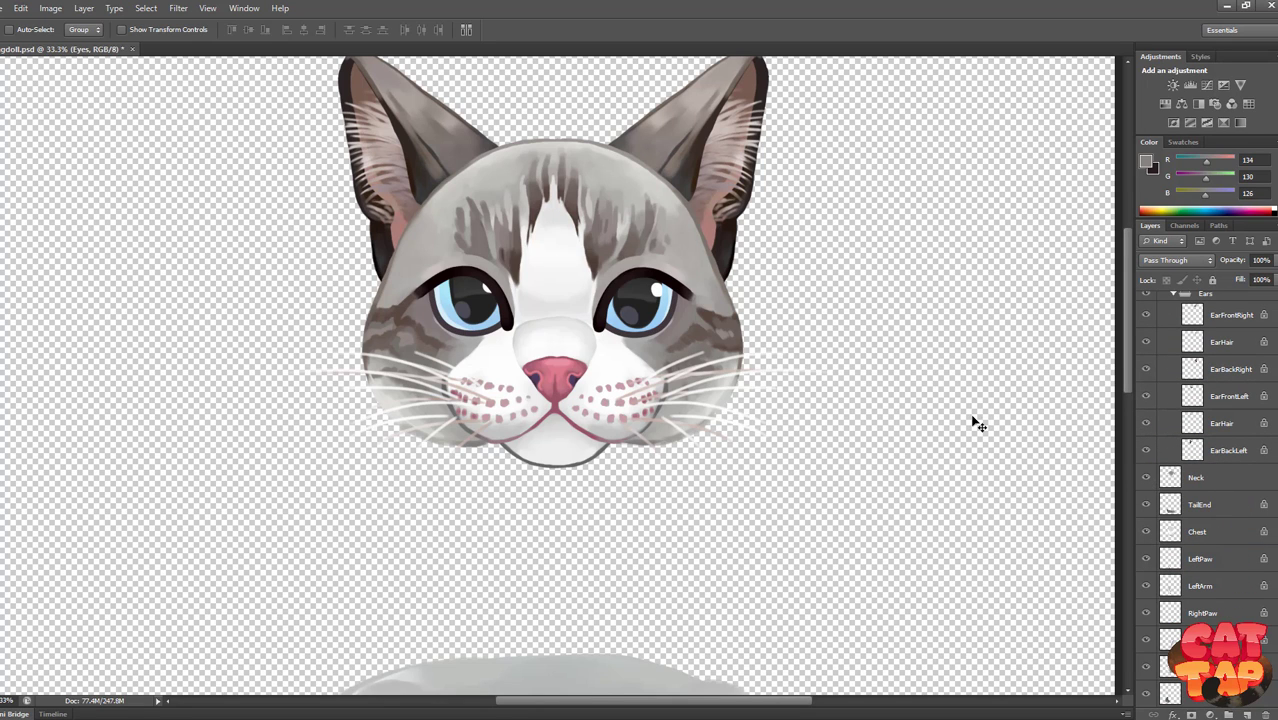